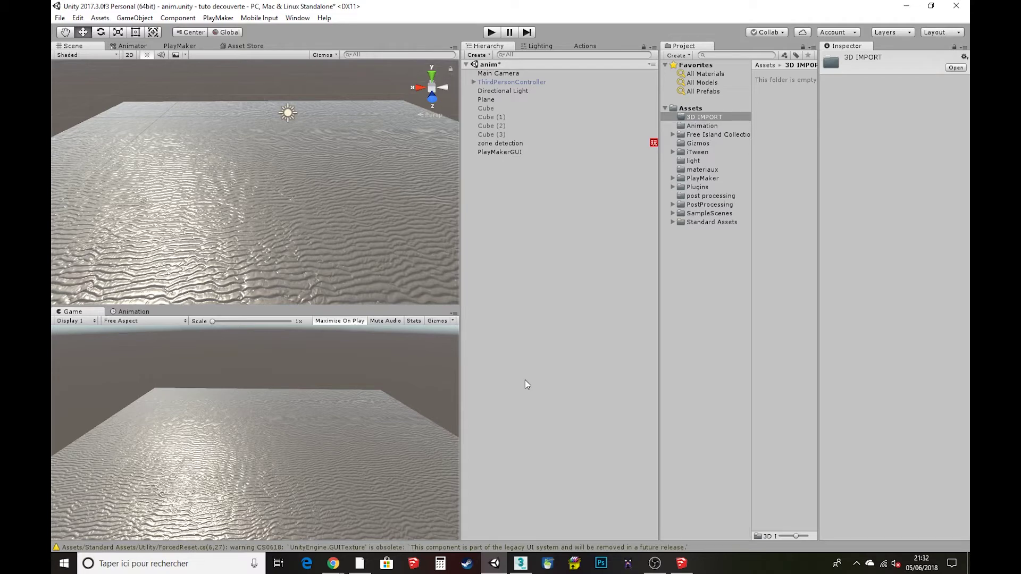
Step: Bring up brique.skp in SketchUp and orbit around the SloppyBricks-textured wall
left_click(681, 565)
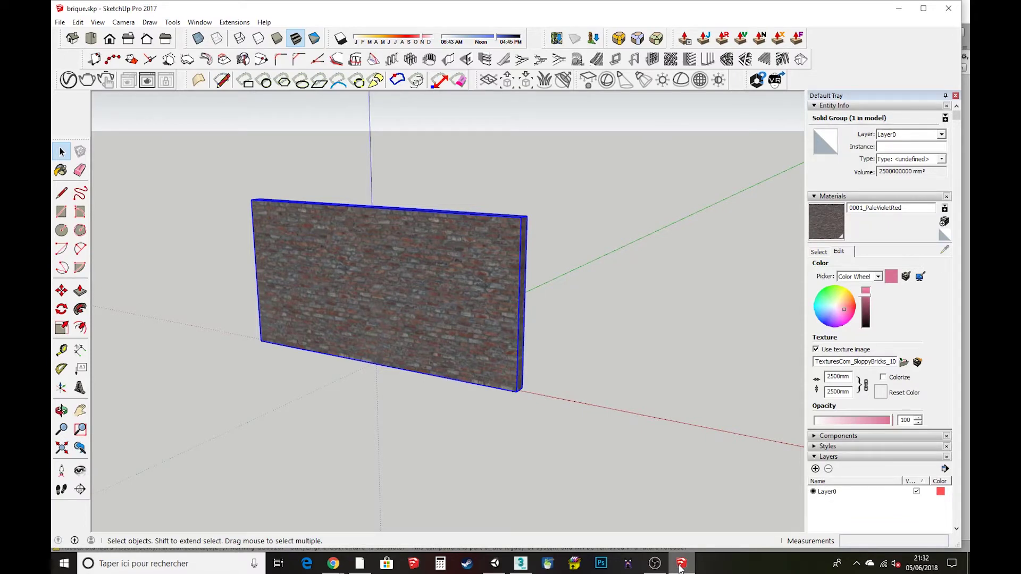
mouse_move(640, 292)
middle_mouse_down()
mouse_move(120, 294)
mouse_move(485, 276)
mouse_move(57, 304)
mouse_move(547, 299)
middle_mouse_up()
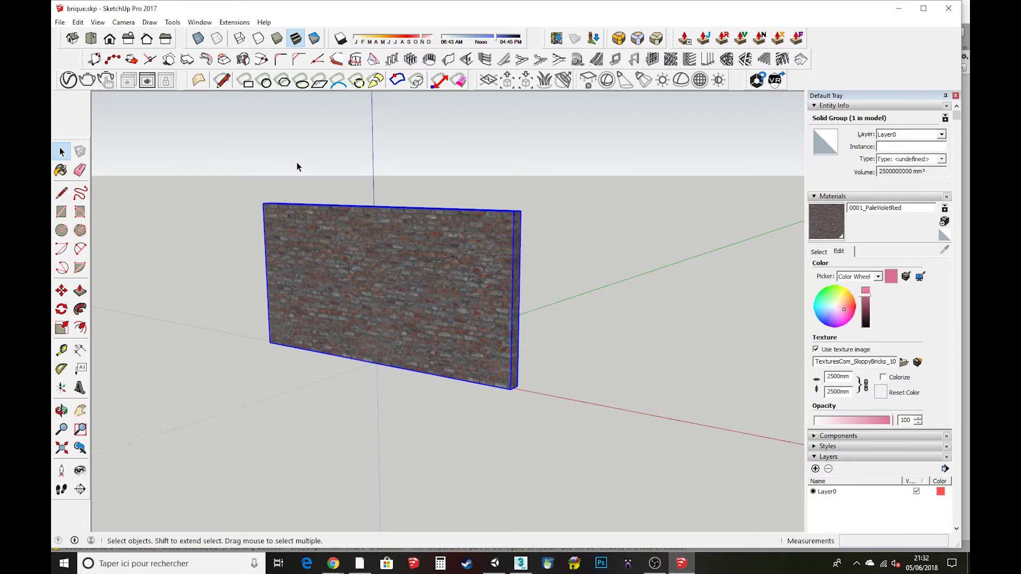
Step: View Box001 at an angle in 3ds Max's Perspective viewport, then go back to Unity
left_click(520, 563)
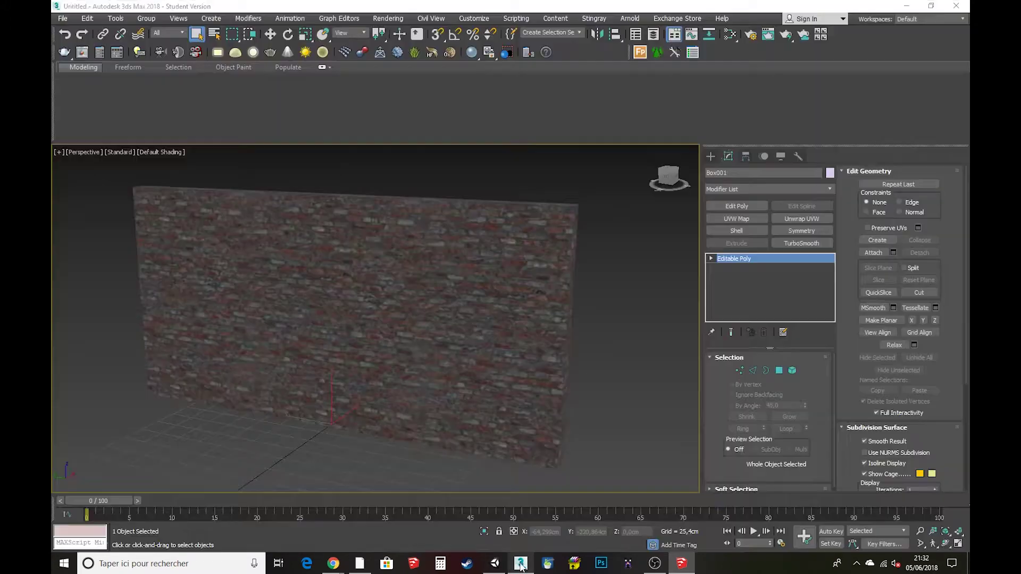
mouse_move(463, 366)
middle_mouse_down("alt")
mouse_move(512, 351)
mouse_move(563, 355)
mouse_move(492, 365)
mouse_move(531, 350)
middle_mouse_up("alt")
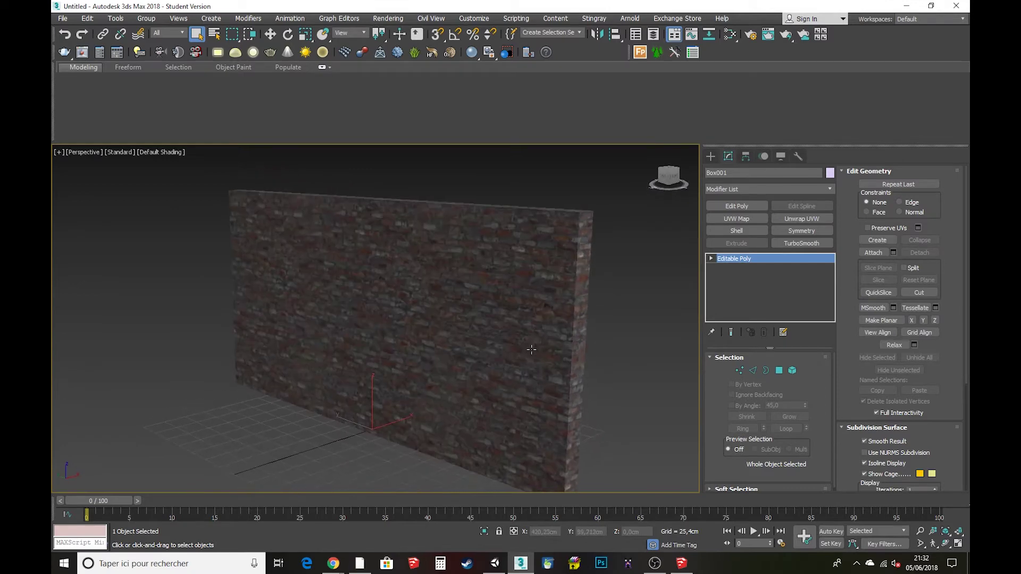
left_click(493, 567)
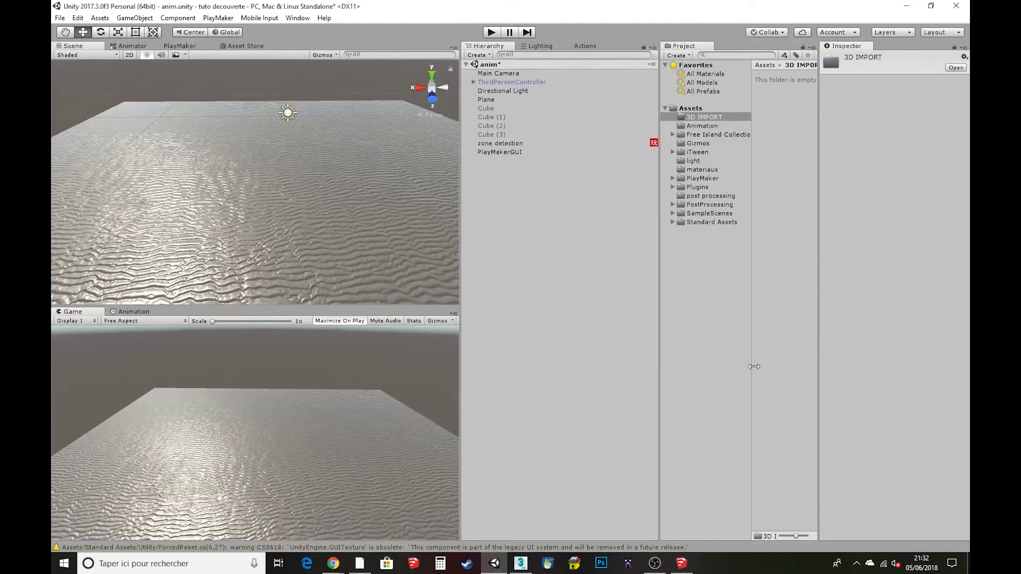
Step: Import brique.skp from the desktop's import 3d folder into Unity's 3D IMPORT folder
left_click(696, 118)
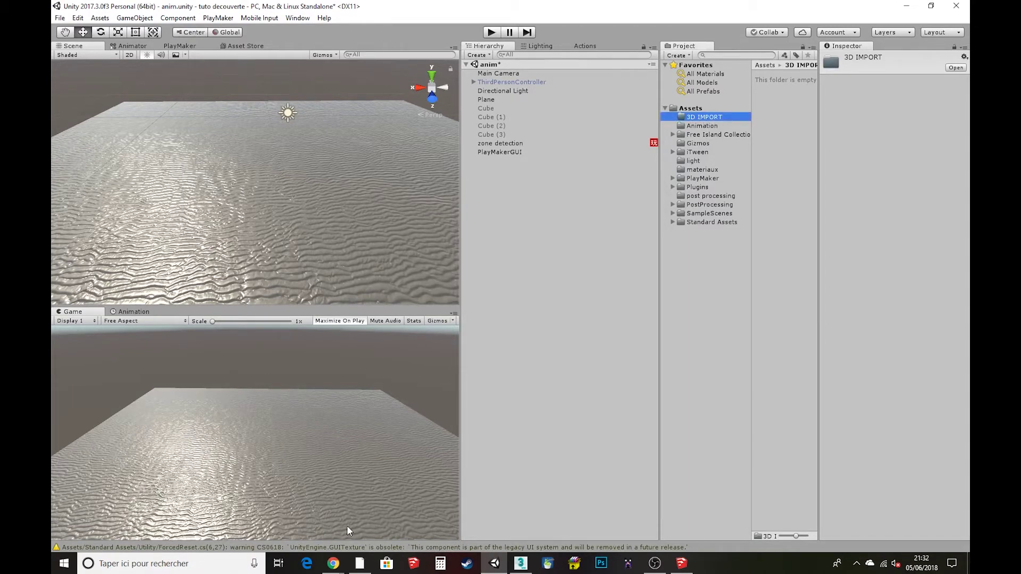
left_click(359, 564)
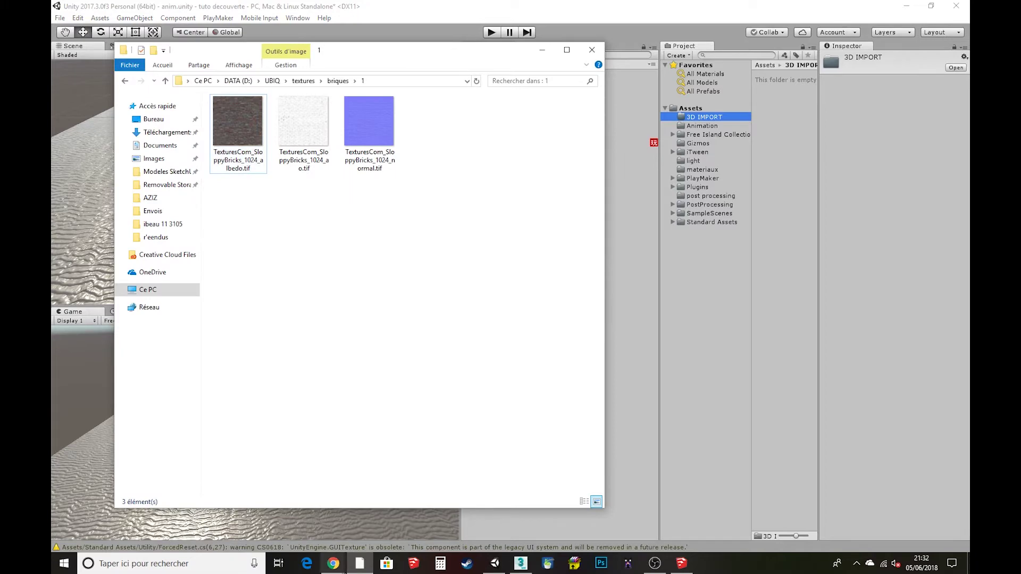
left_click(361, 564)
left_click(365, 567)
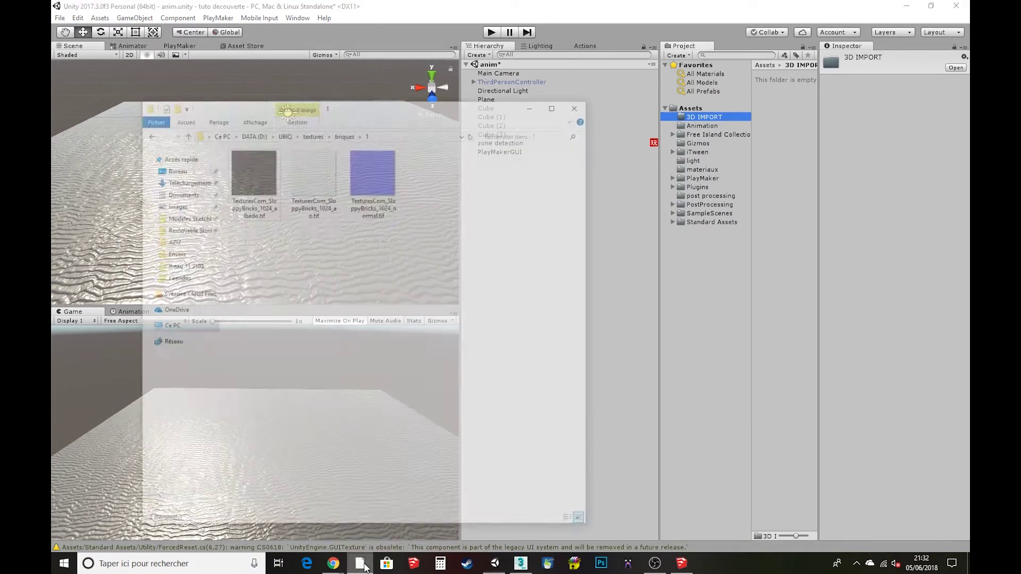
left_click(154, 119)
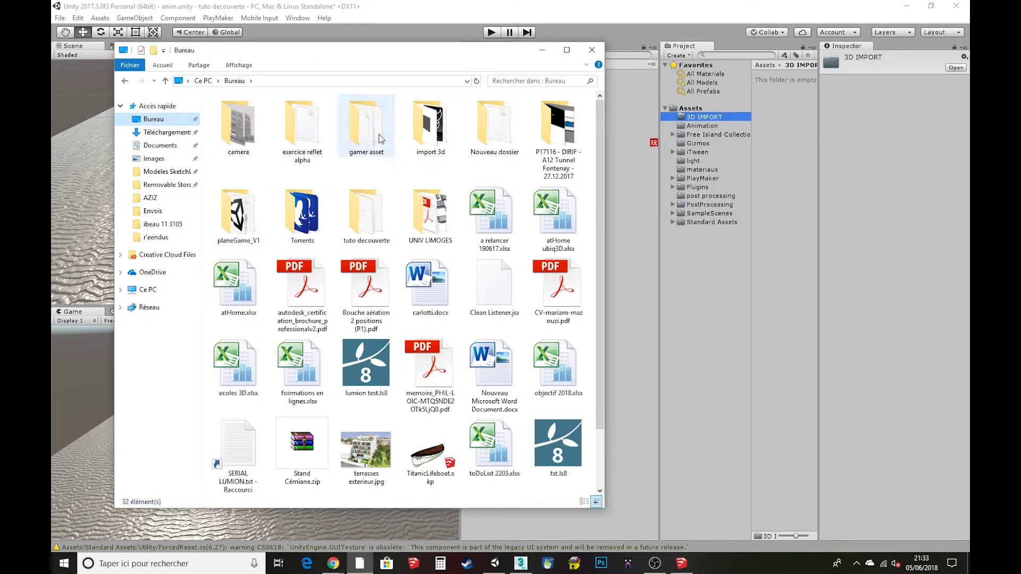
double_click(429, 133)
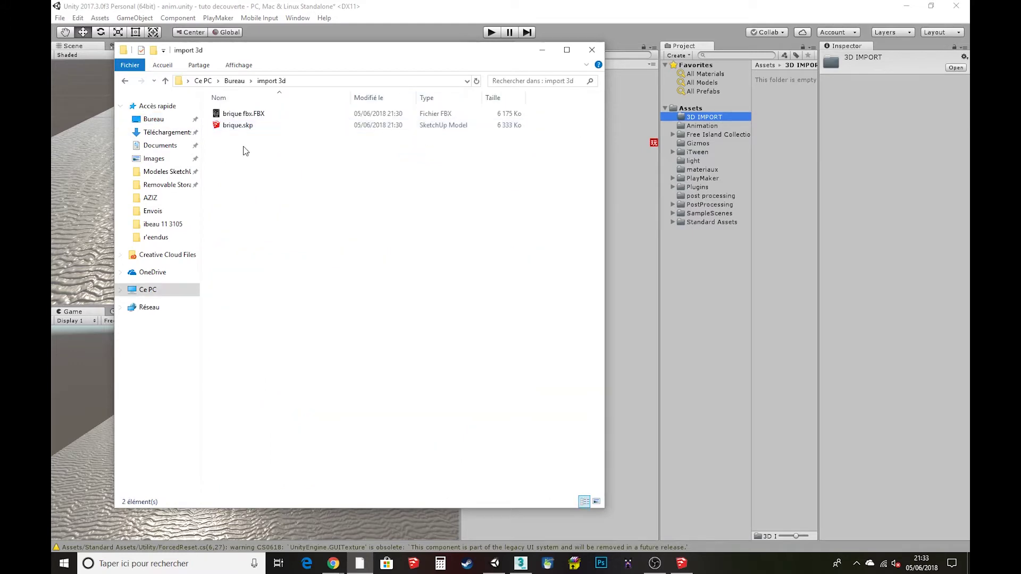
mouse_move(229, 128)
left_mouse_down()
mouse_move(739, 115)
mouse_move(767, 96)
left_mouse_up()
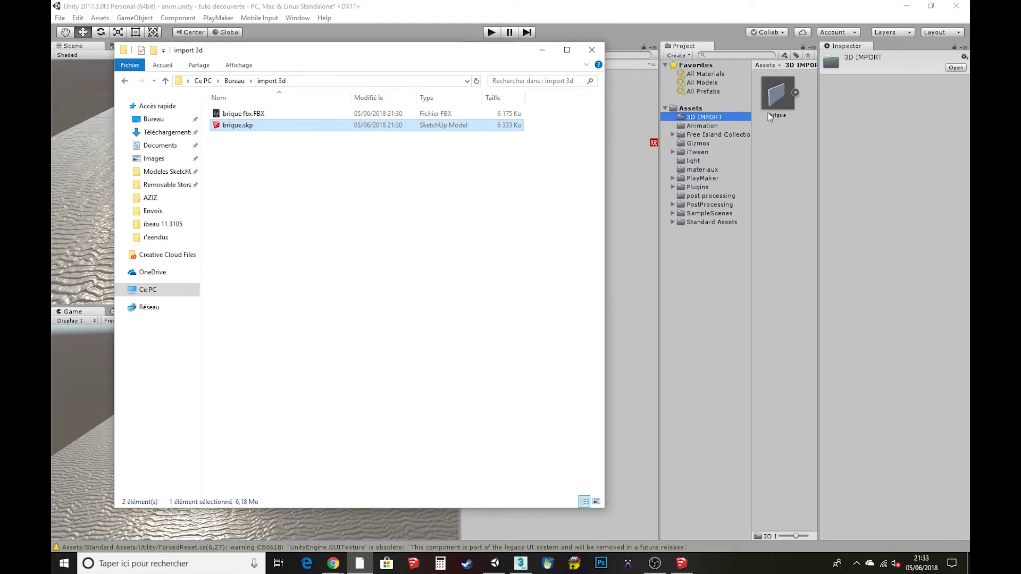
left_click(796, 116)
Step: Drop brique into the Scene, then import brique fbx.FBX into 3D IMPORT and place it too
left_click(778, 92)
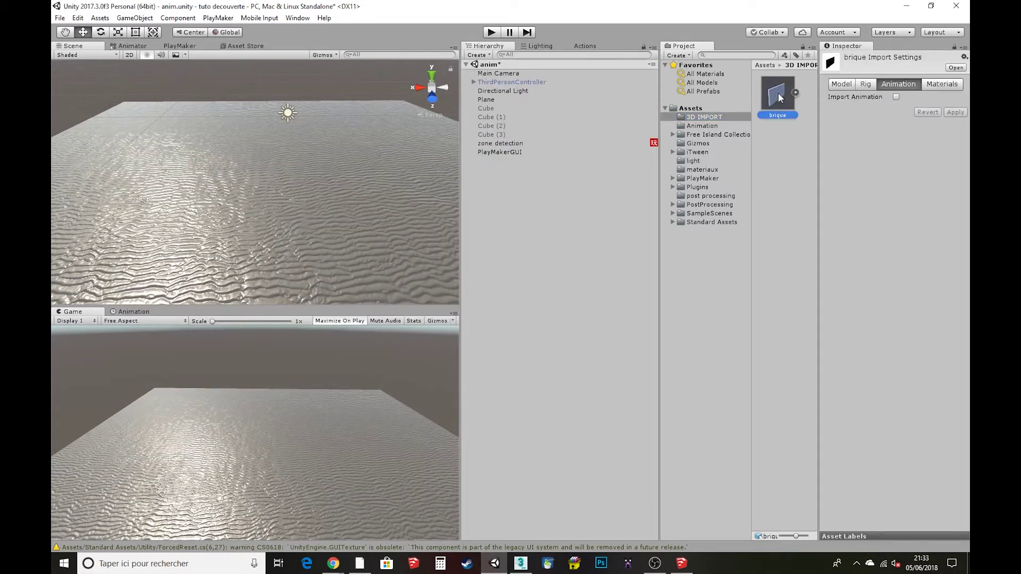
left_click_drag(778, 93, 157, 194)
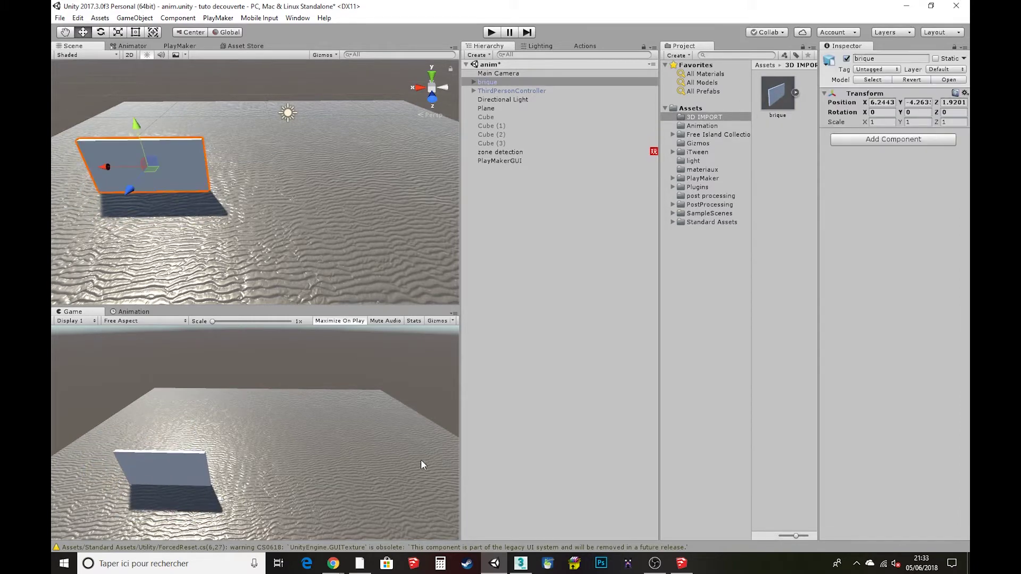
left_click(351, 566)
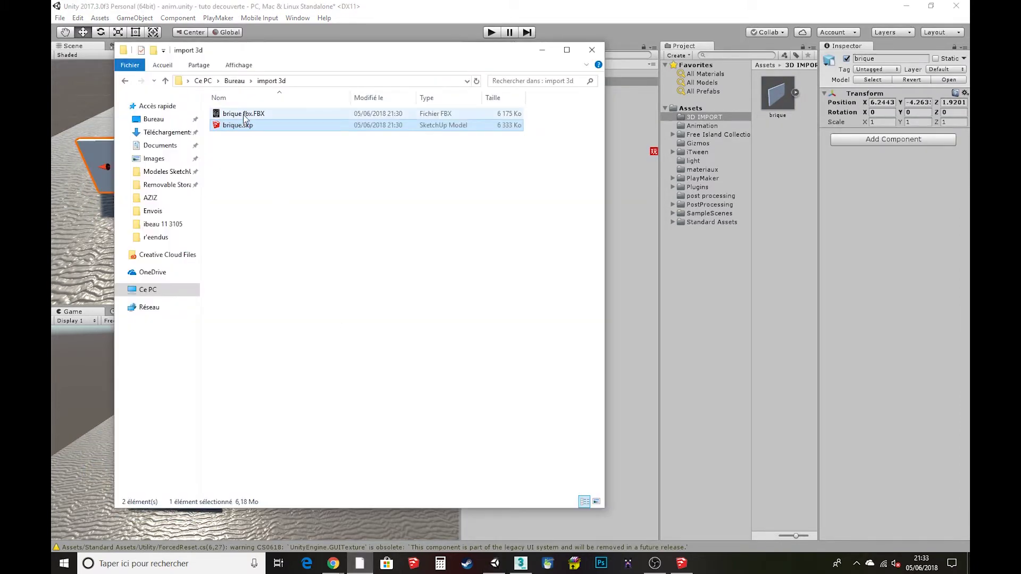
mouse_move(243, 114)
left_mouse_down()
mouse_move(749, 248)
mouse_move(777, 159)
mouse_move(311, 182)
mouse_move(313, 4)
left_mouse_up()
left_click(794, 156)
key("e")
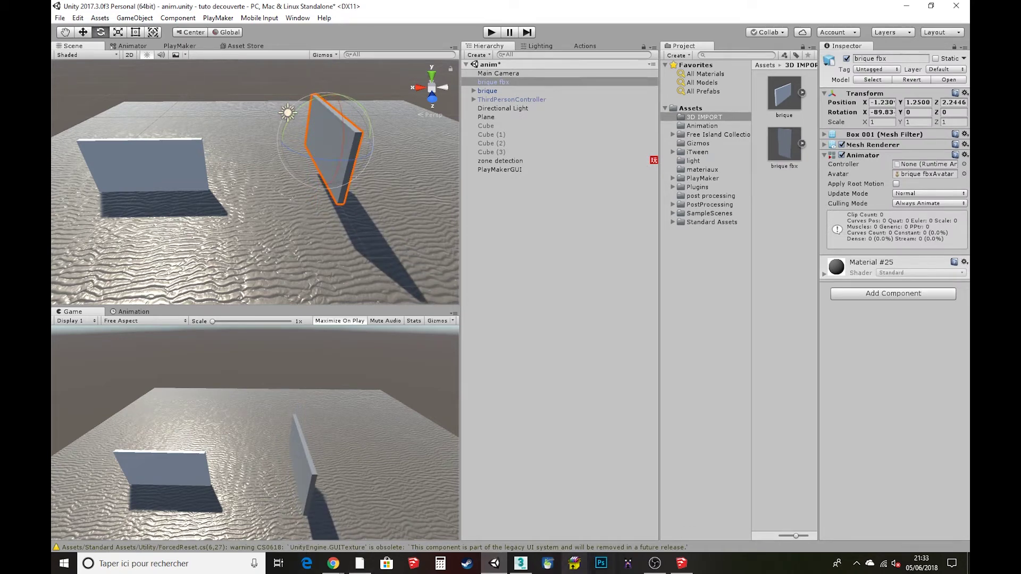
Step: Set the brique fbx wall's X rotation to 90
left_click(873, 112)
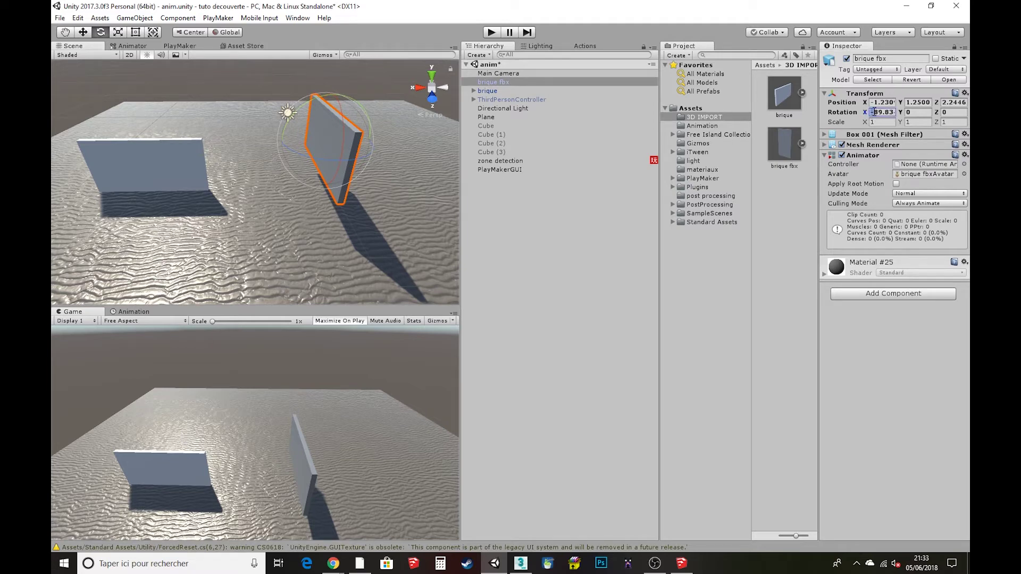
type("90")
key("Return")
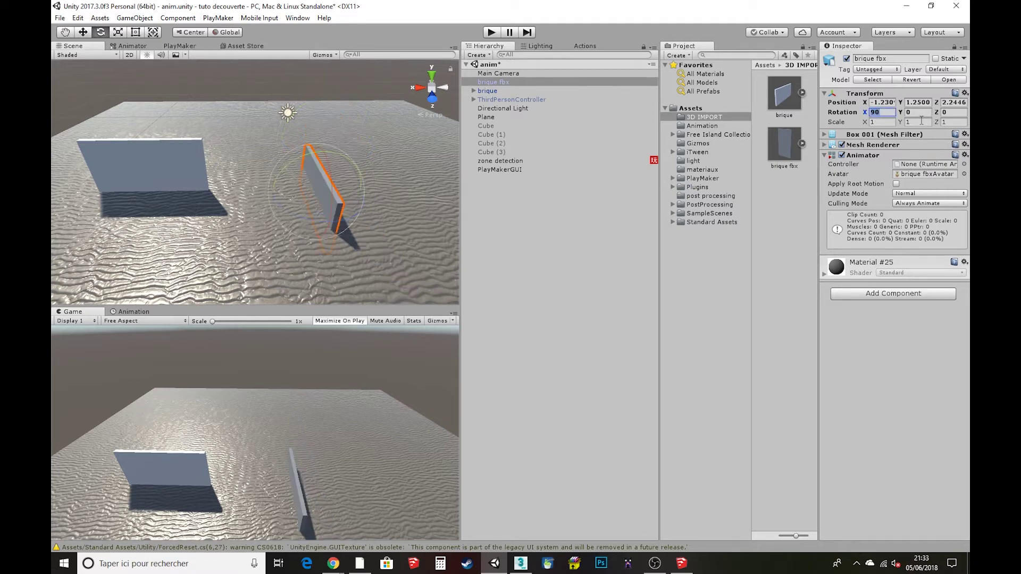
left_click(315, 183)
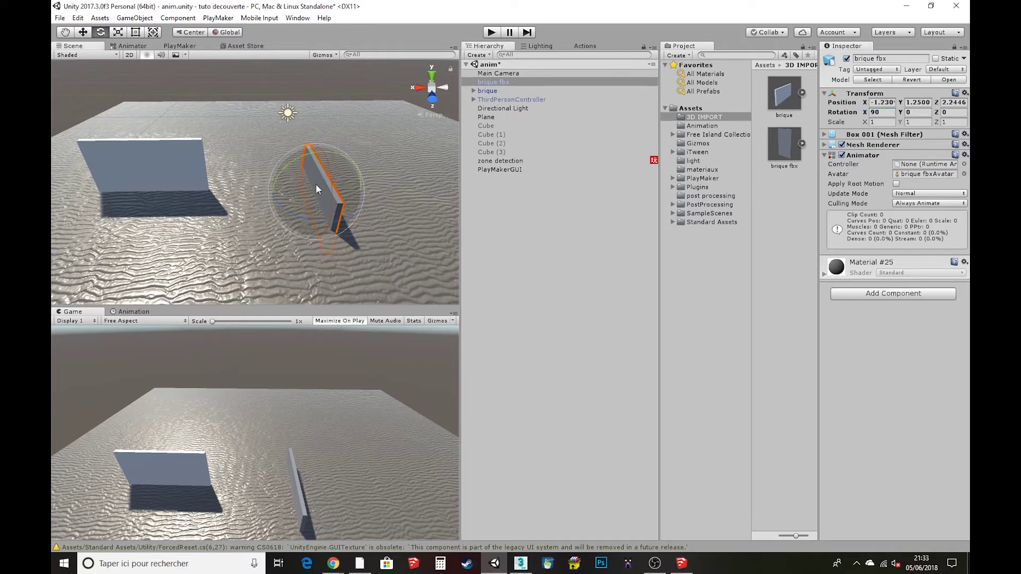
Step: Raise the wall to Y 2.52 and set its Z rotation to 90
key("w")
left_click_drag(321, 179, 326, 152)
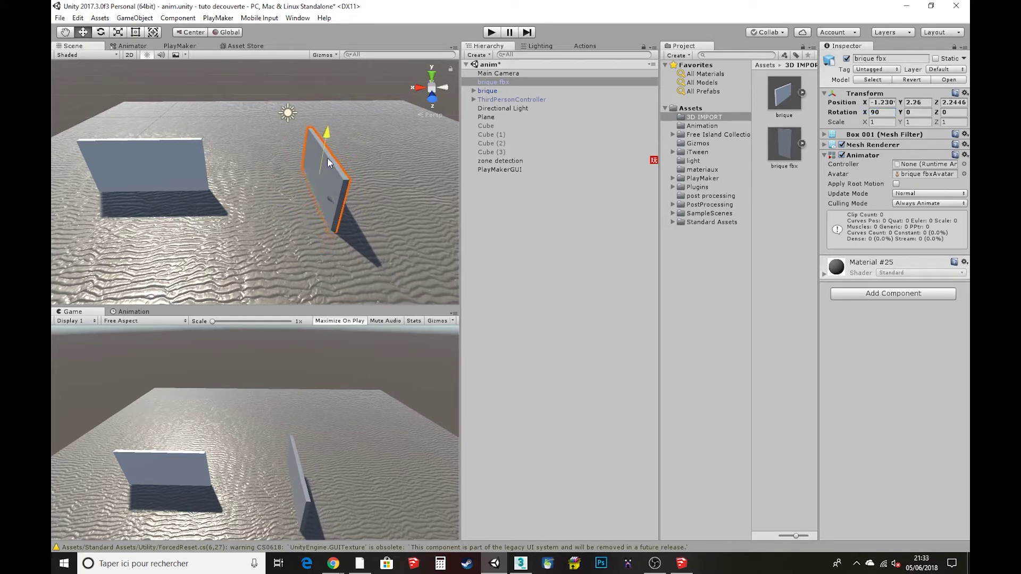
key("e")
left_click_drag(317, 187, 454, 164)
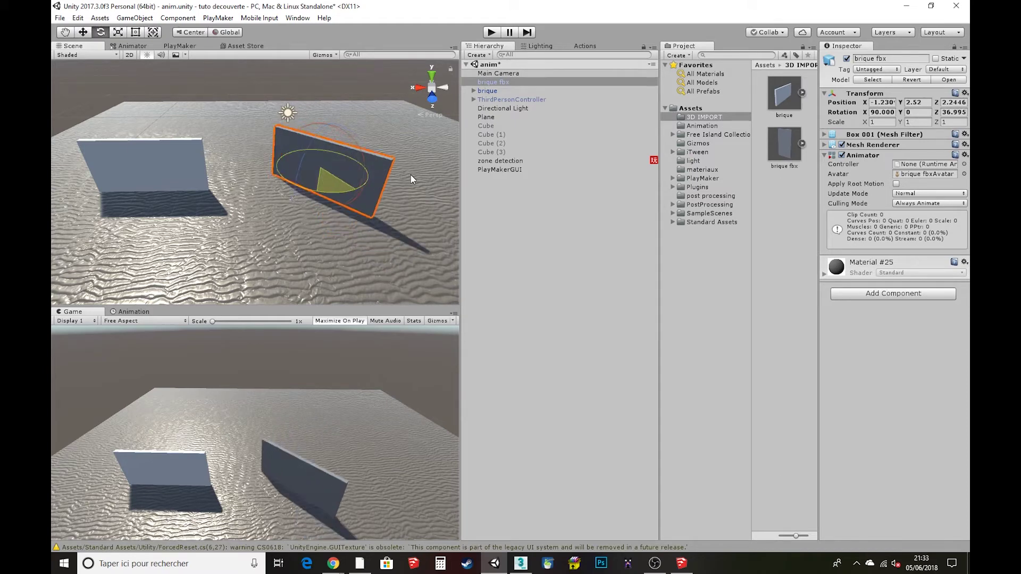
left_click(950, 112)
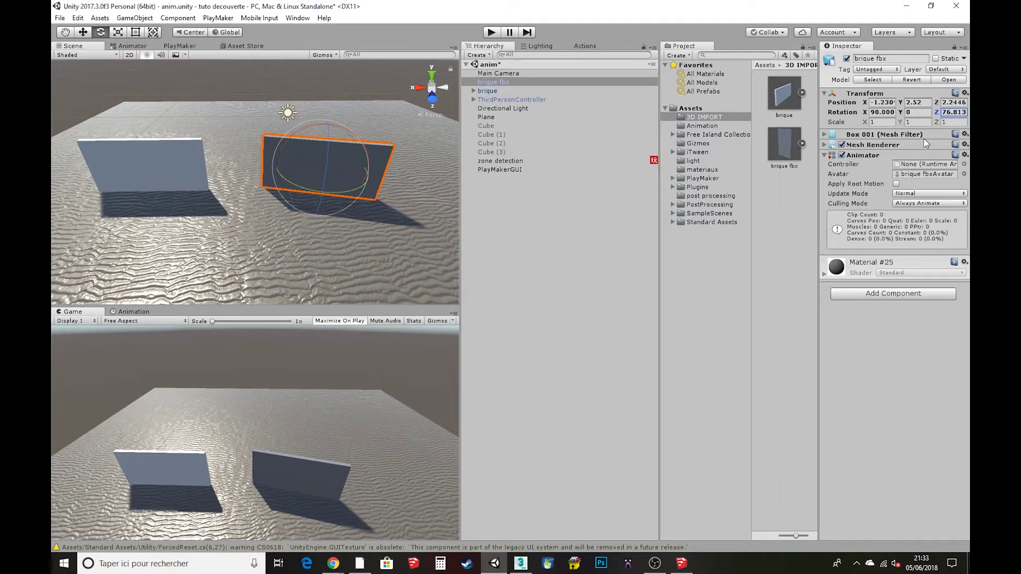
type("9")
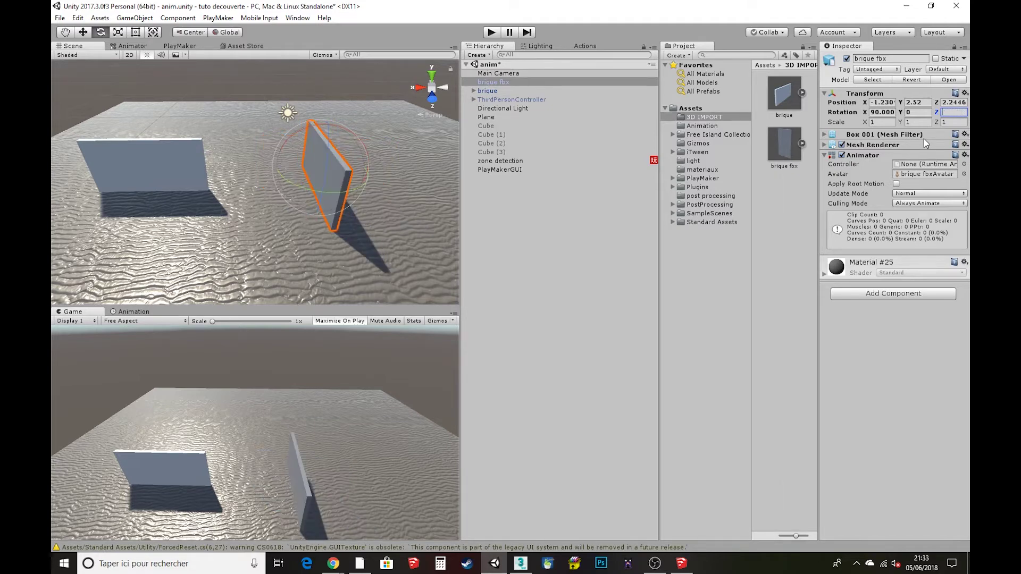
type("0")
Step: Select the brique model asset and show its Materials import settings
left_click(324, 275)
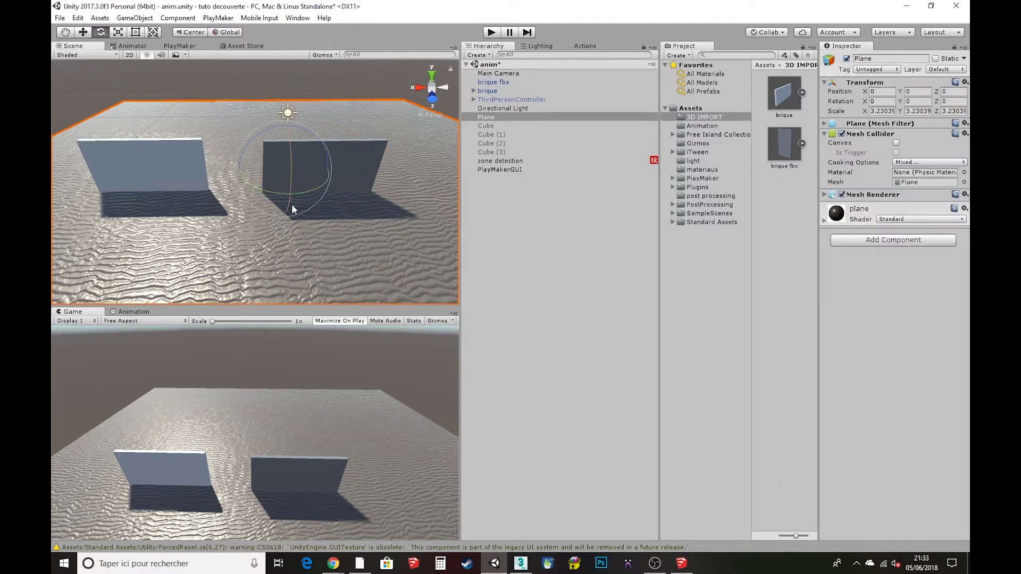
left_click(155, 165)
left_click(337, 163)
left_click(196, 159)
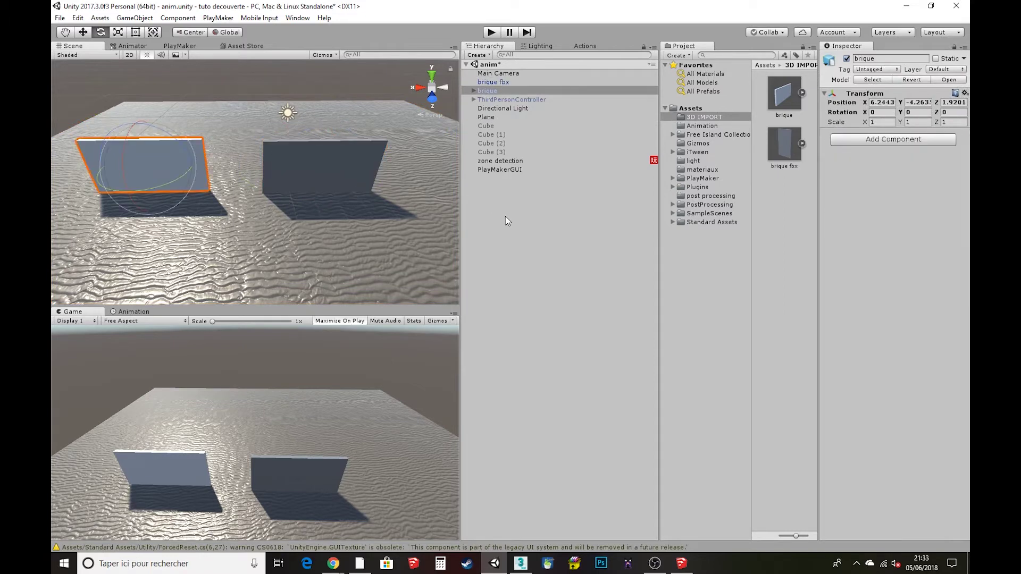
left_click(802, 195)
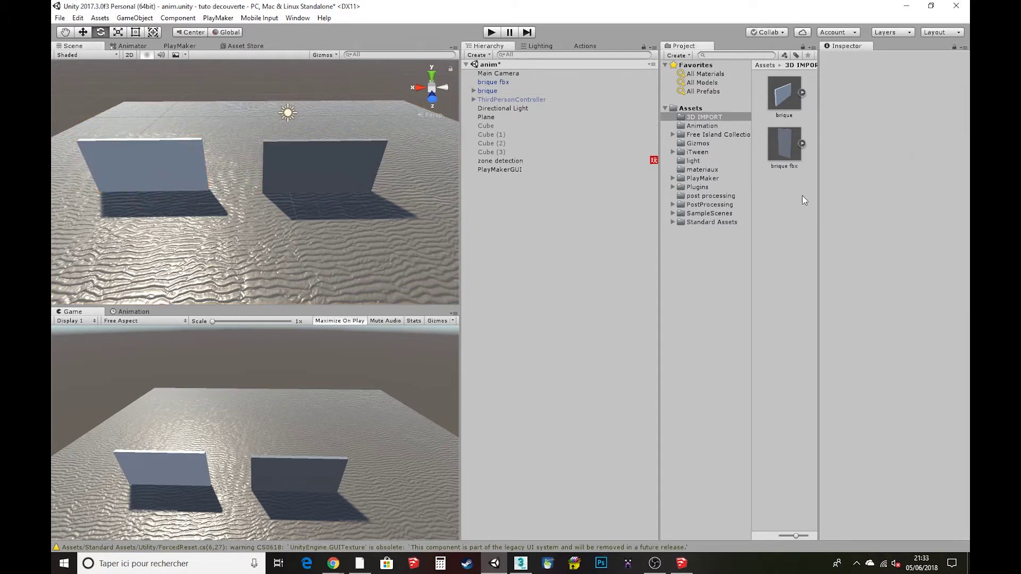
left_click(796, 102)
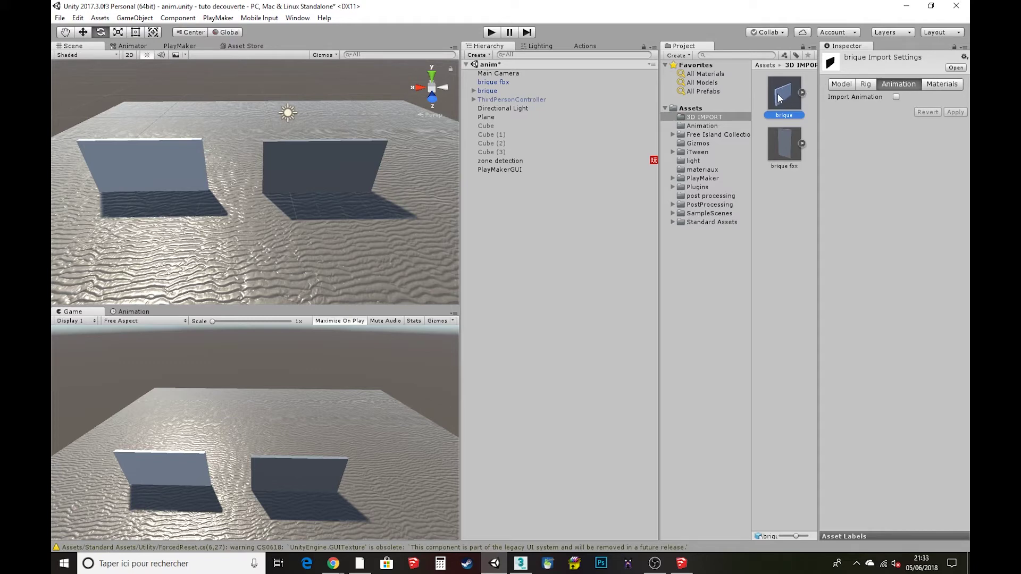
left_click(940, 86)
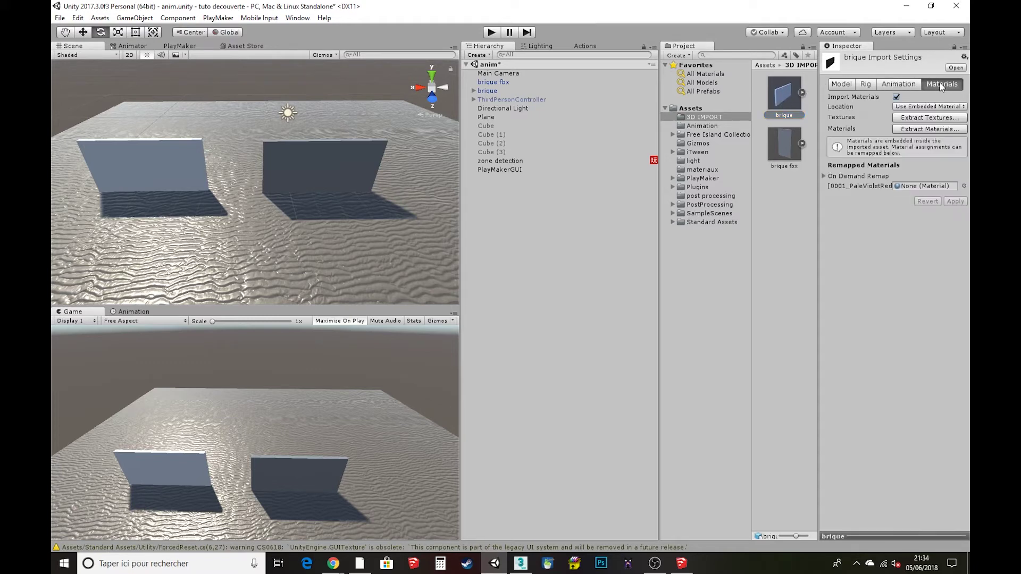
Step: Extract brique's embedded materials into a new folder named 'mat skp'
left_click(908, 129)
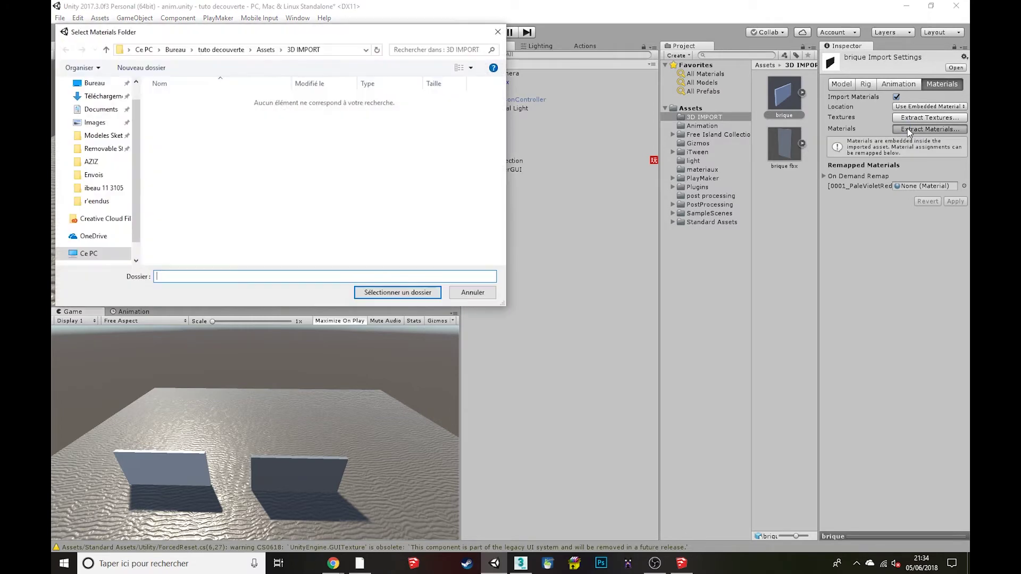
left_click(141, 68)
type("mat s")
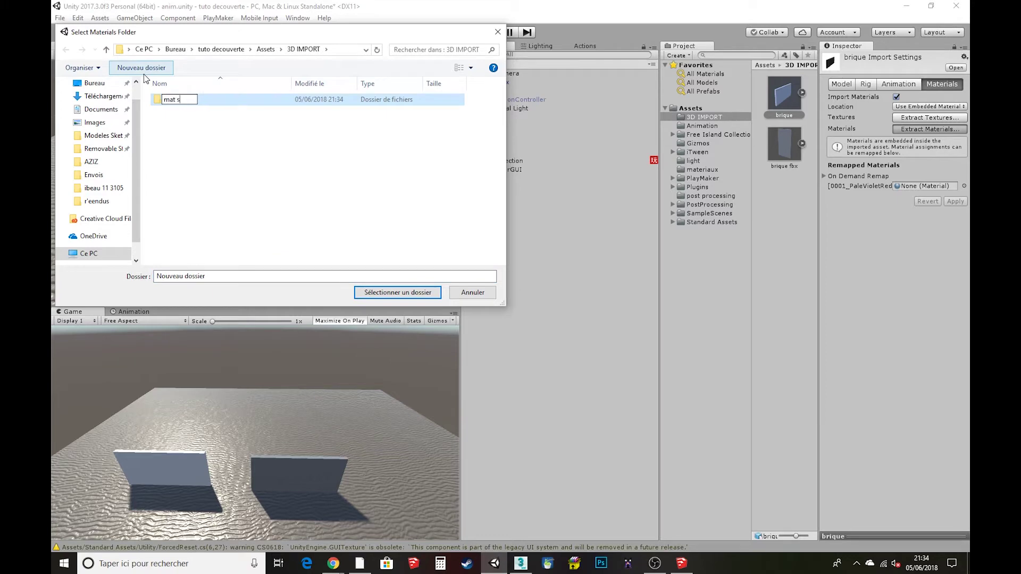
type("kp")
key("Return")
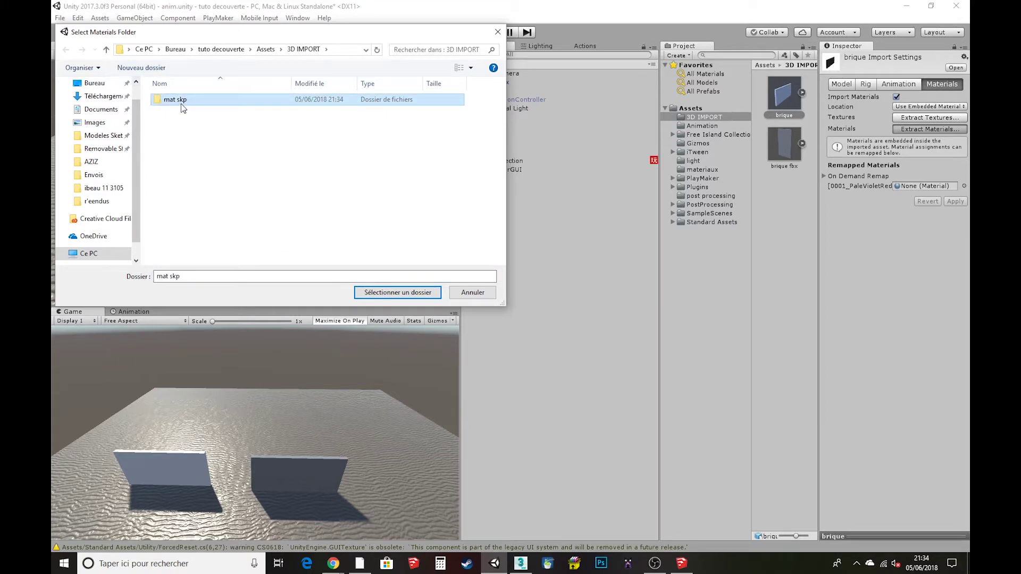
double_click(181, 101)
left_click(404, 295)
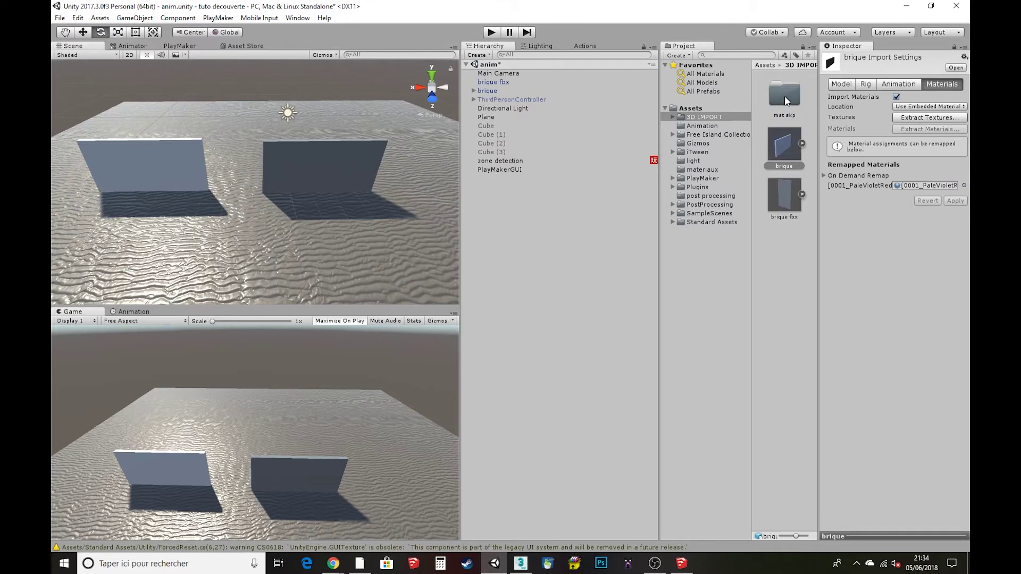
Step: Extract brique's embedded textures into the mat skp folder as well
left_click(932, 119)
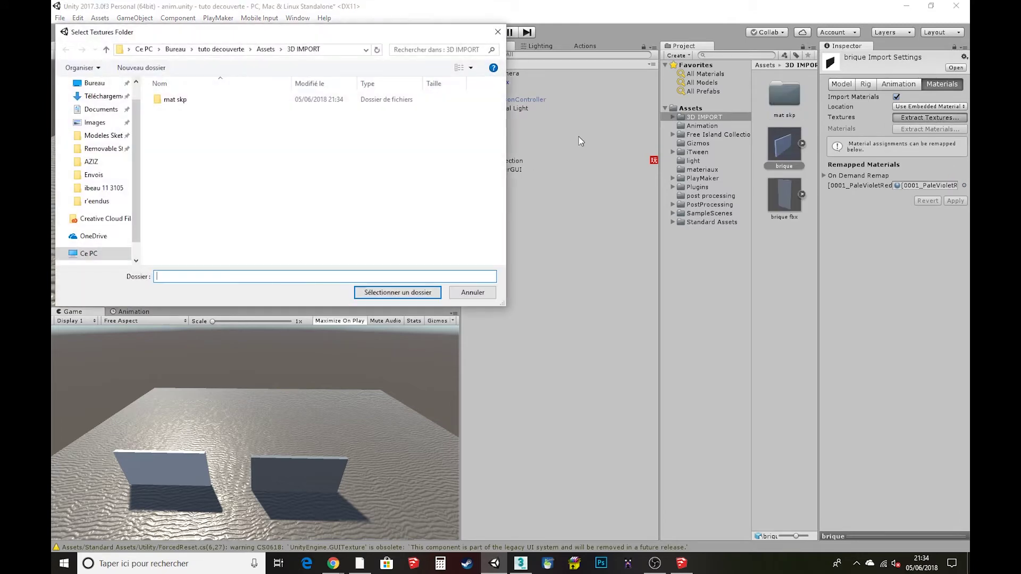
double_click(179, 101)
left_click(398, 293)
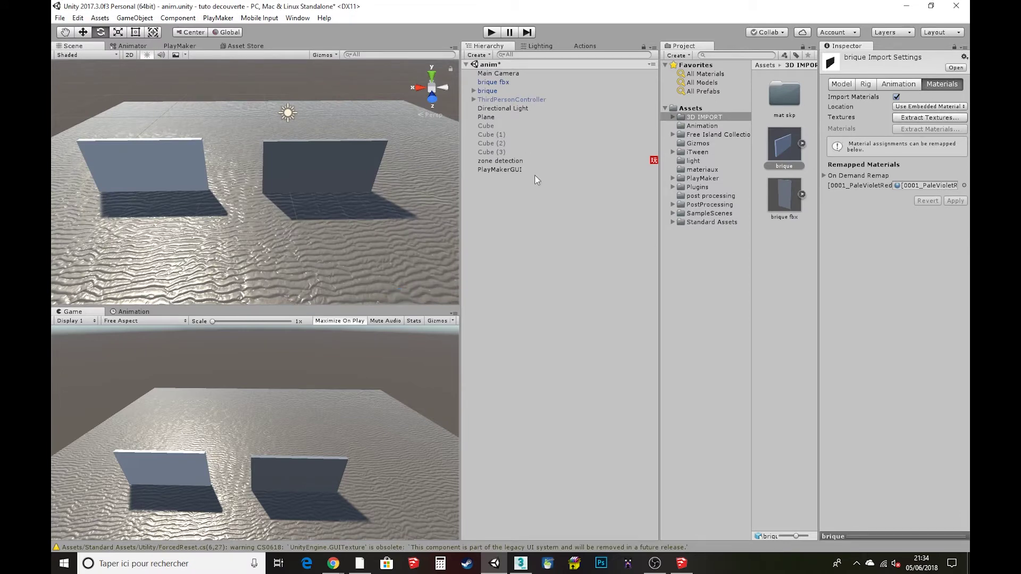
Step: Assign the extracted brick texture as the Albedo of material 0001_PaleVioletRed
double_click(783, 103)
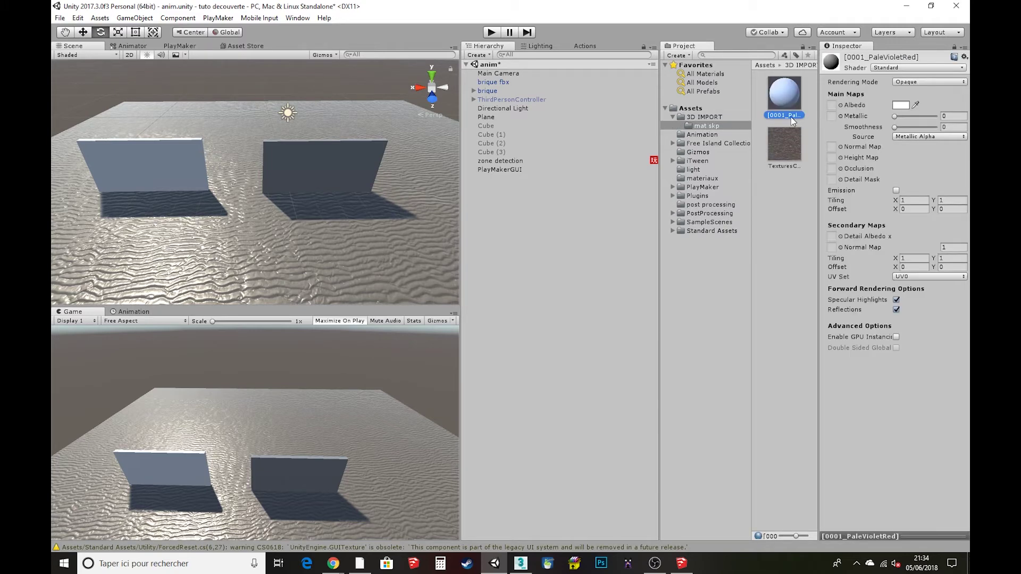
left_click_drag(784, 144, 832, 105)
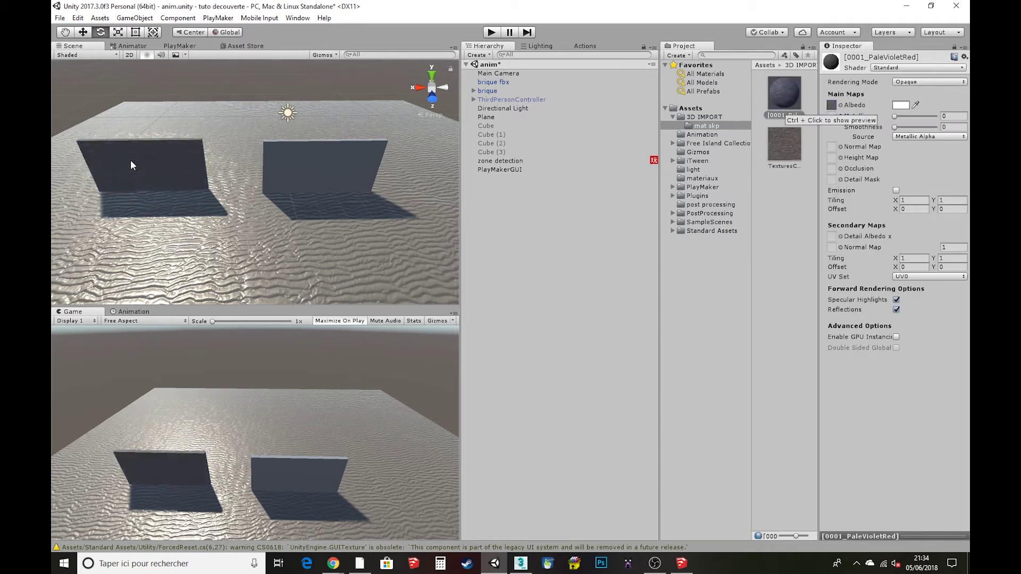
scroll(132, 158, "up", 10)
scroll(327, 192, "down", 2)
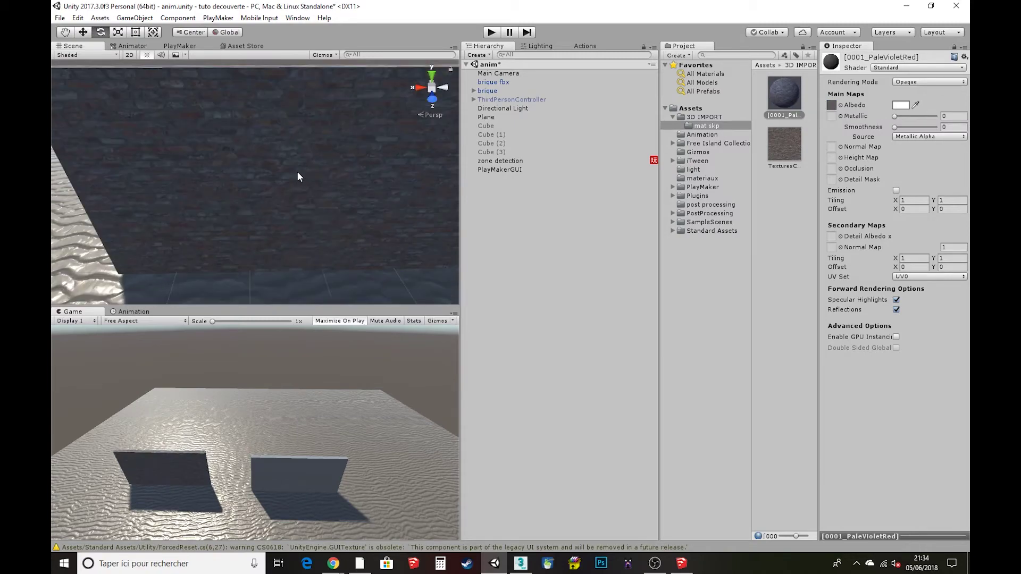
scroll(297, 172, "down", 3)
scroll(257, 175, "down", 2)
scroll(255, 177, "down", 2)
Step: Orbit the Scene view to inspect the brick-textured wall, then show the 3D IMPORT folder
mouse_move(223, 178)
left_mouse_down("alt")
mouse_move(528, 161)
mouse_move(232, 199)
left_mouse_up("alt")
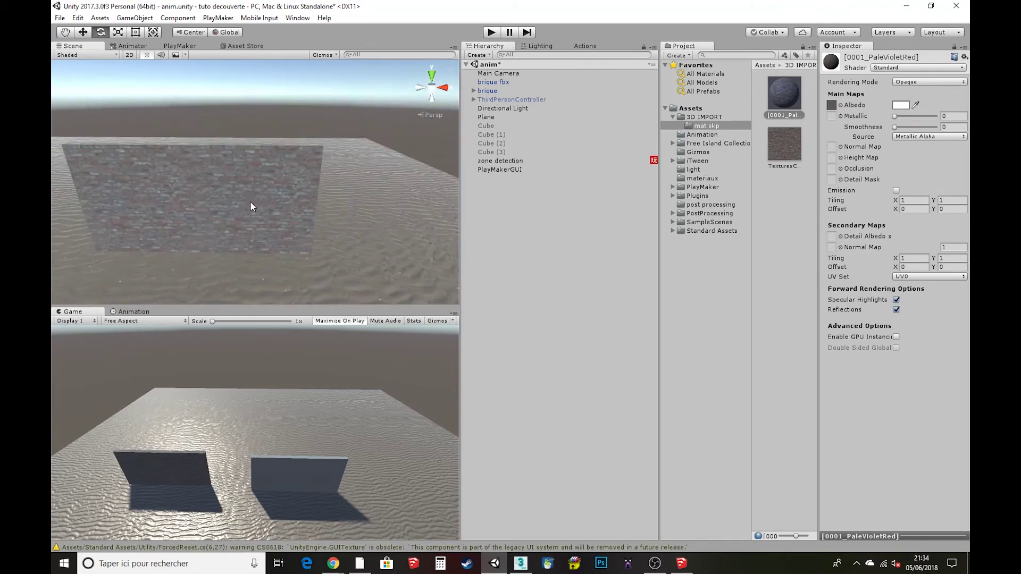
scroll(248, 225, "up", 4)
scroll(248, 224, "down", 3)
scroll(250, 213, "up", 4)
key("e")
mouse_move(257, 190)
left_mouse_down("alt")
mouse_move(304, 148)
mouse_move(228, 174)
mouse_move(287, 167)
mouse_move(180, 155)
left_mouse_up("alt")
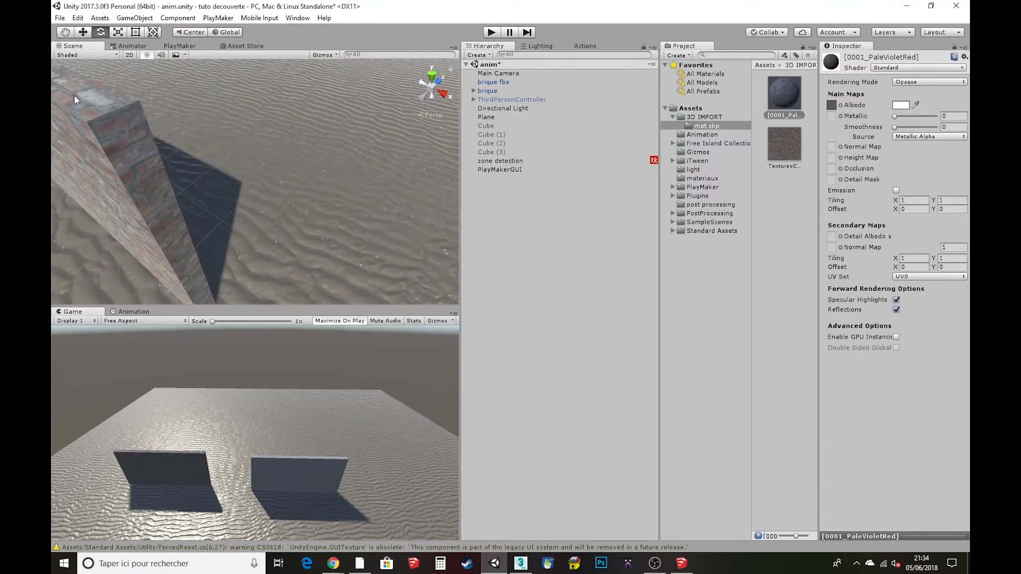
mouse_move(90, 132)
right_mouse_down()
mouse_move(314, 151)
mouse_move(235, 154)
right_mouse_up()
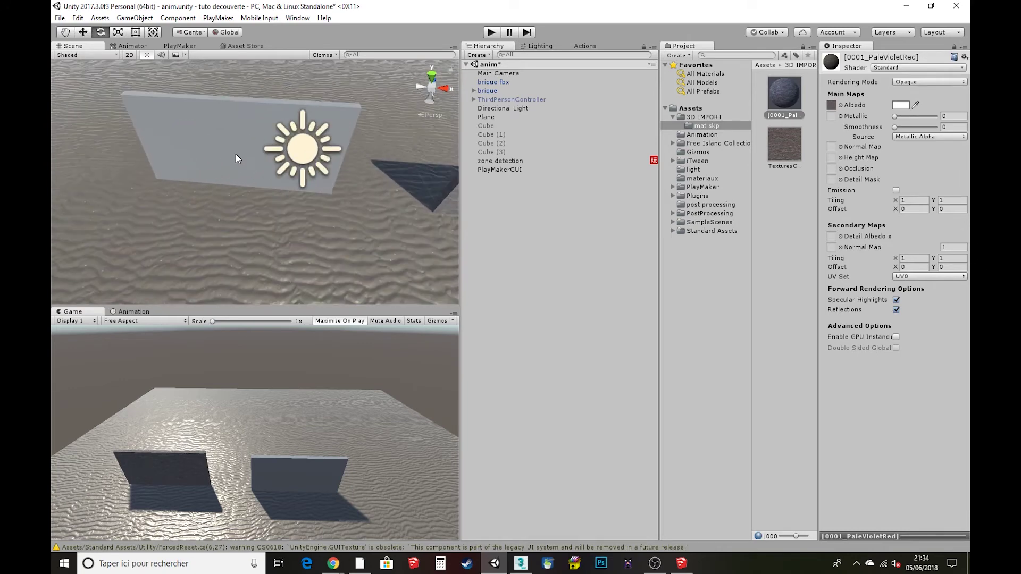
left_click(706, 118)
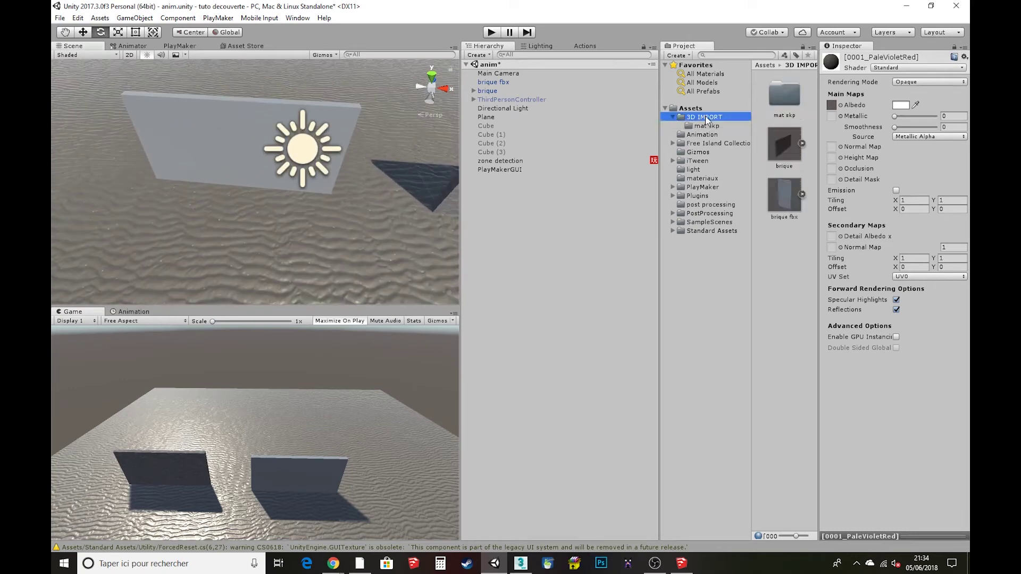
Step: Extract brique fbx's materials into a new folder named 'mat fbx'
left_click(784, 192)
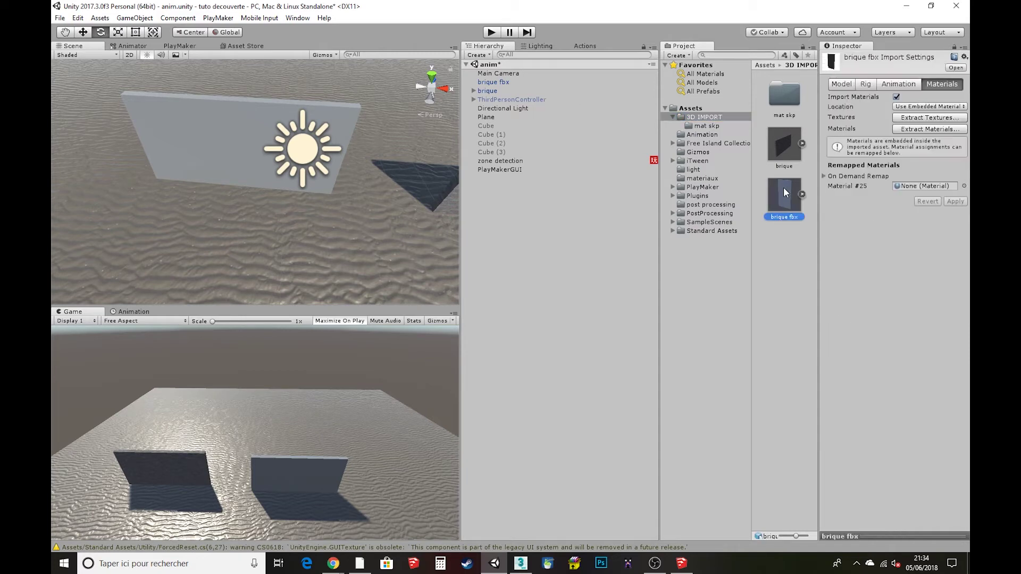
left_click(919, 131)
left_click(134, 69)
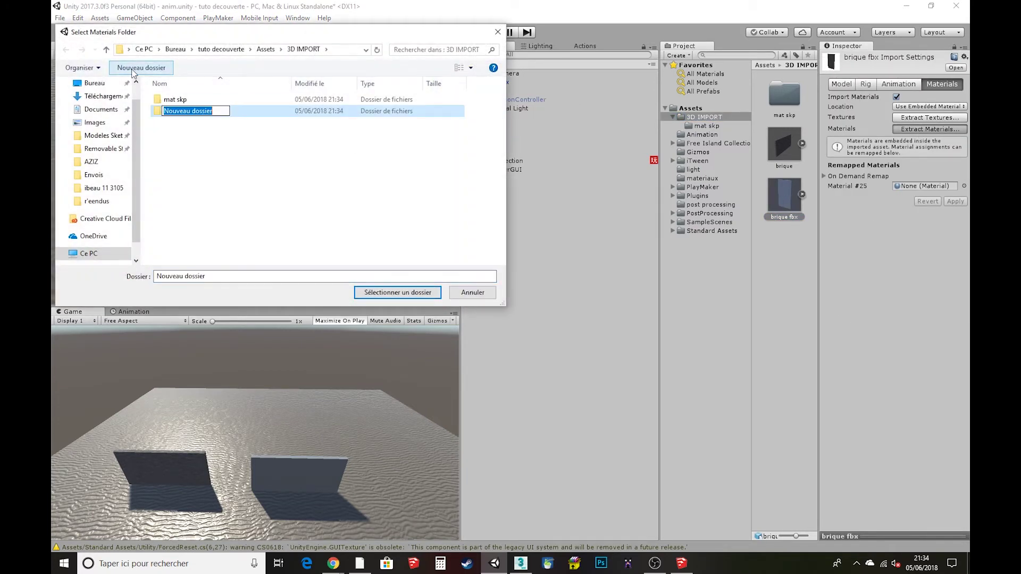
type("mat f")
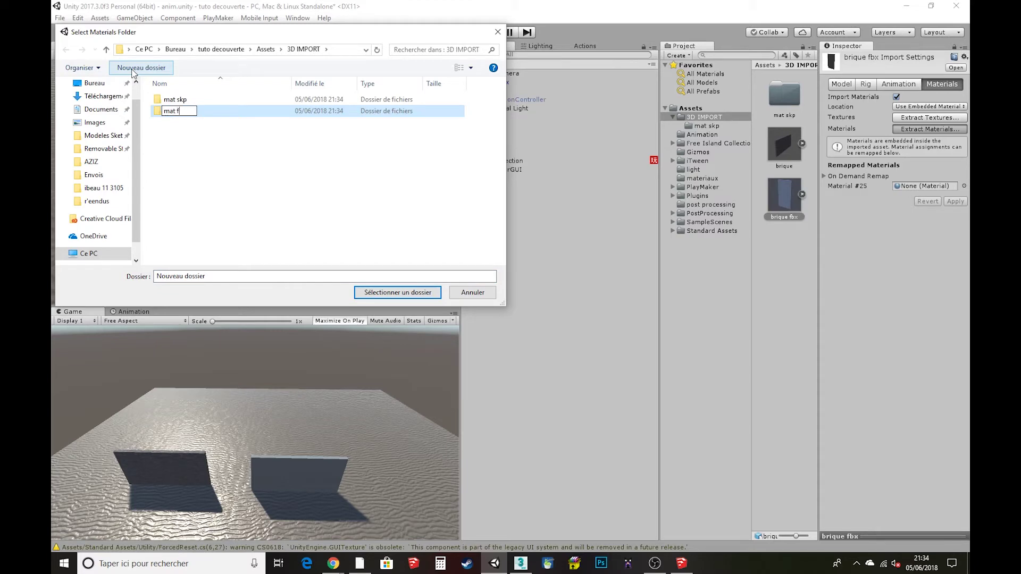
type("bx")
key("Return")
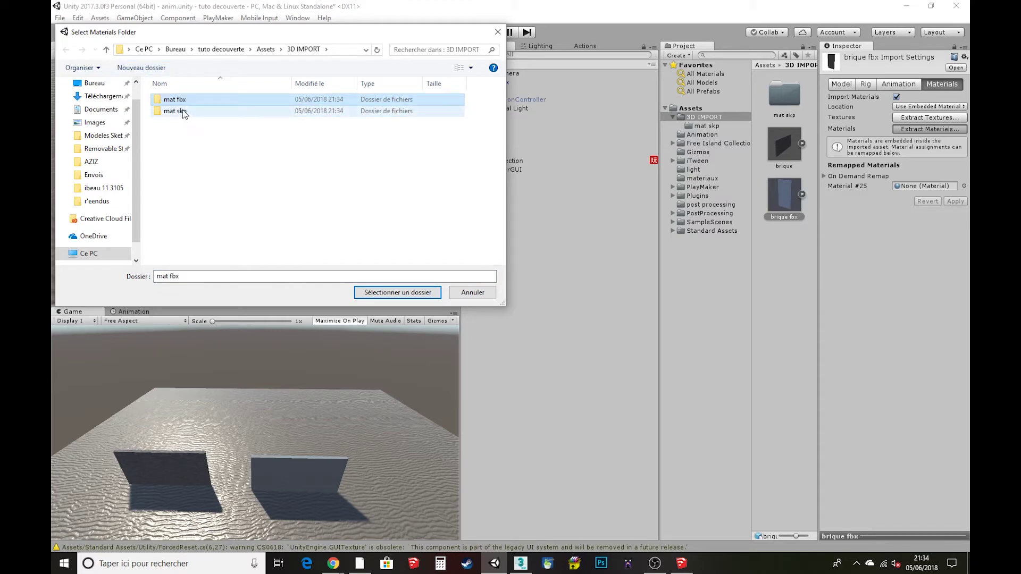
double_click(177, 100)
left_click(410, 291)
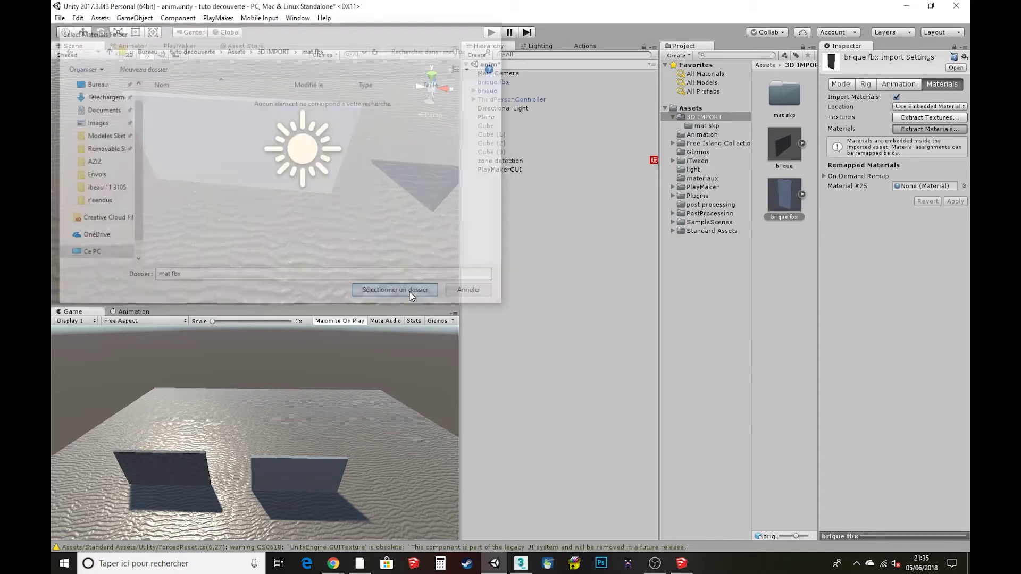
Step: Extract brique fbx's textures into the mat fbx folder as well
left_click(913, 122)
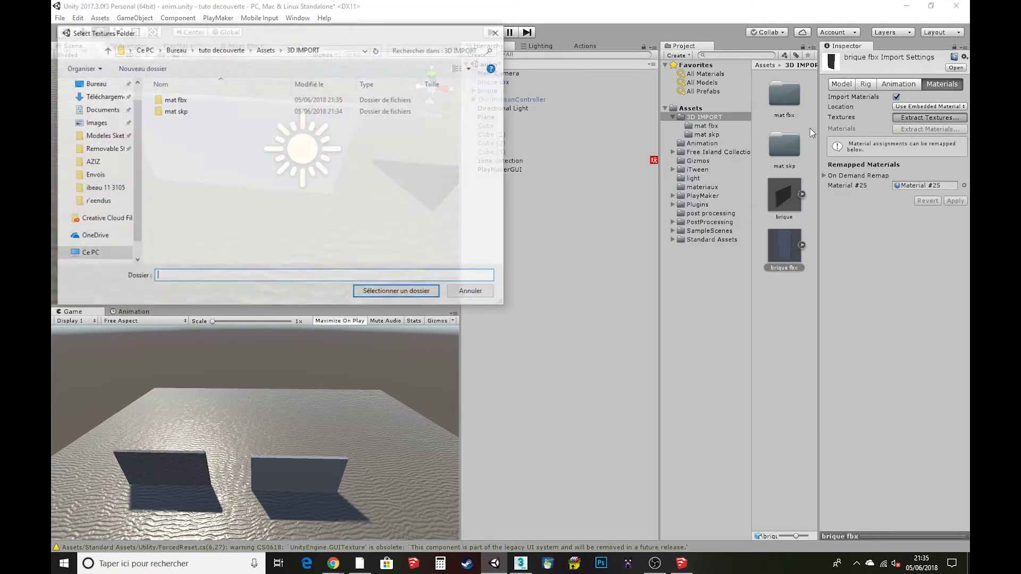
double_click(191, 100)
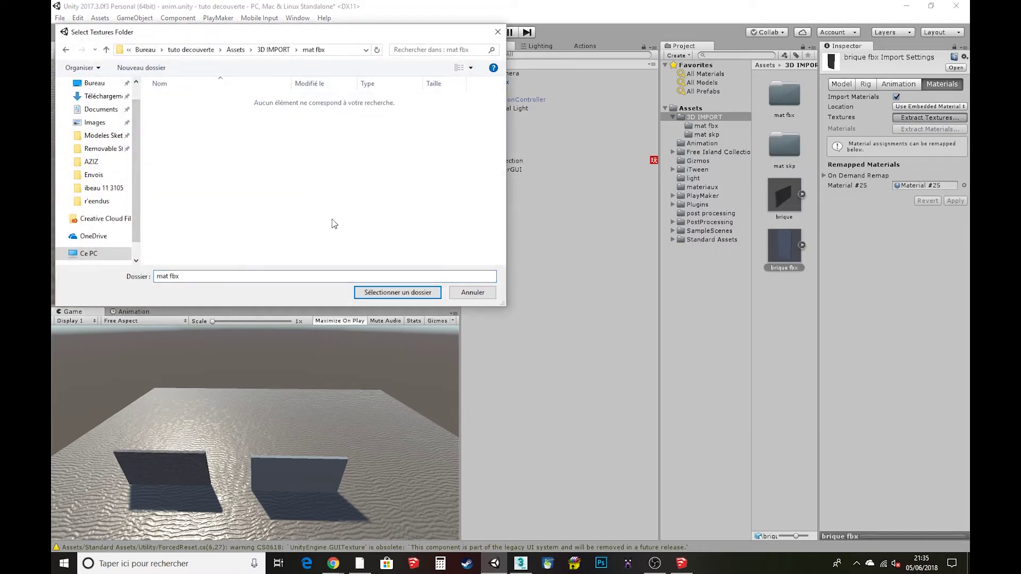
left_click(415, 290)
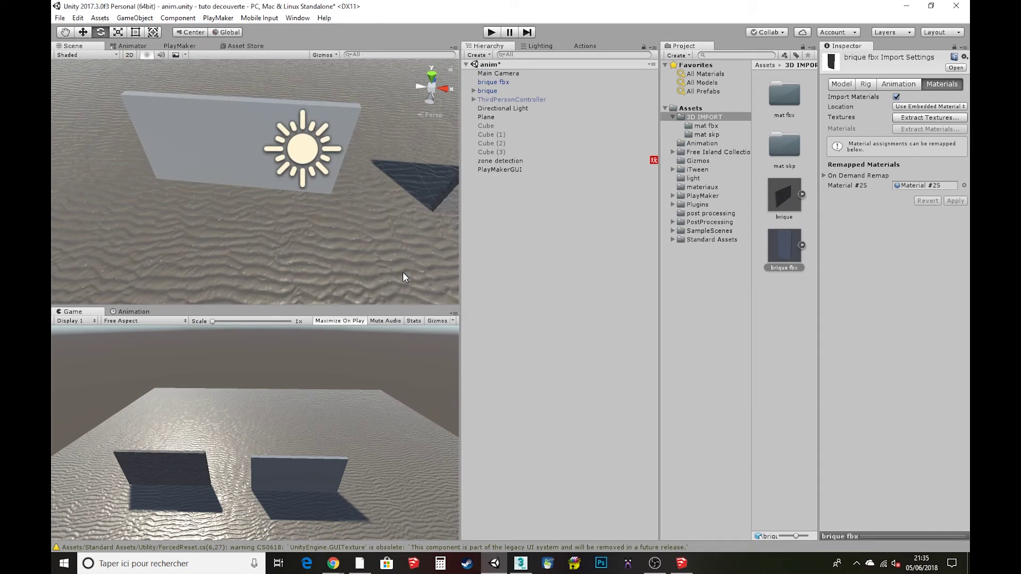
Step: Give Material #25 a white albedo with the brick texture, and frame both brick walls
double_click(789, 93)
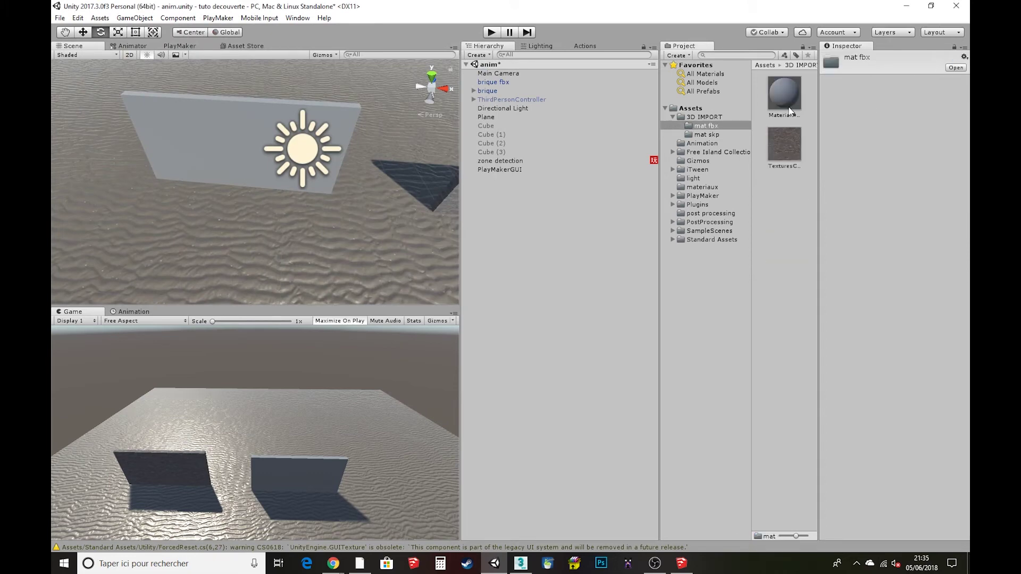
left_click(785, 95)
left_click(902, 105)
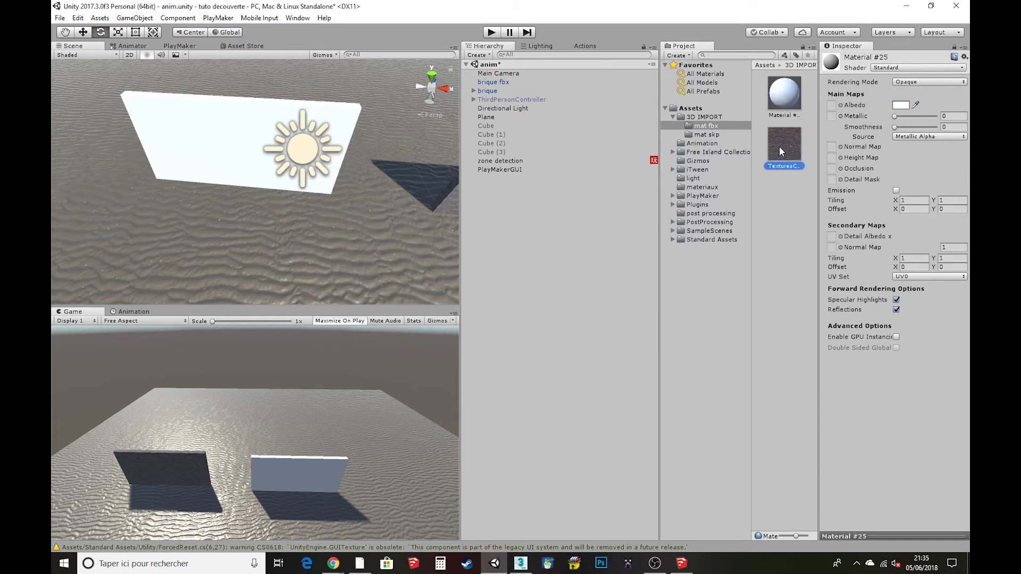
left_click_drag(780, 145, 833, 112)
middle_click_drag(267, 113, 295, 196)
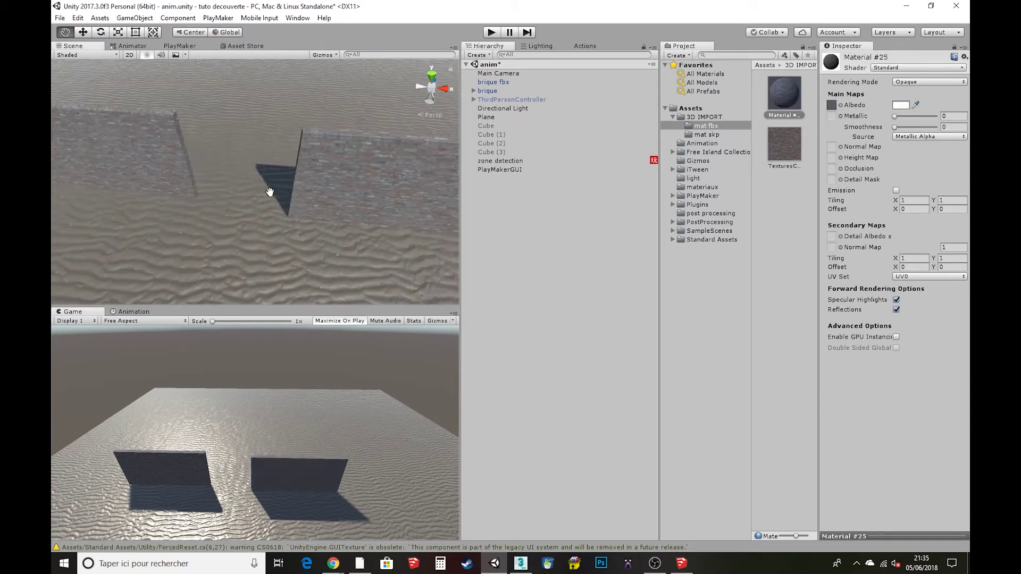
mouse_move(295, 191)
right_mouse_down()
mouse_move(308, 199)
mouse_move(361, 150)
mouse_move(290, 120)
right_mouse_up()
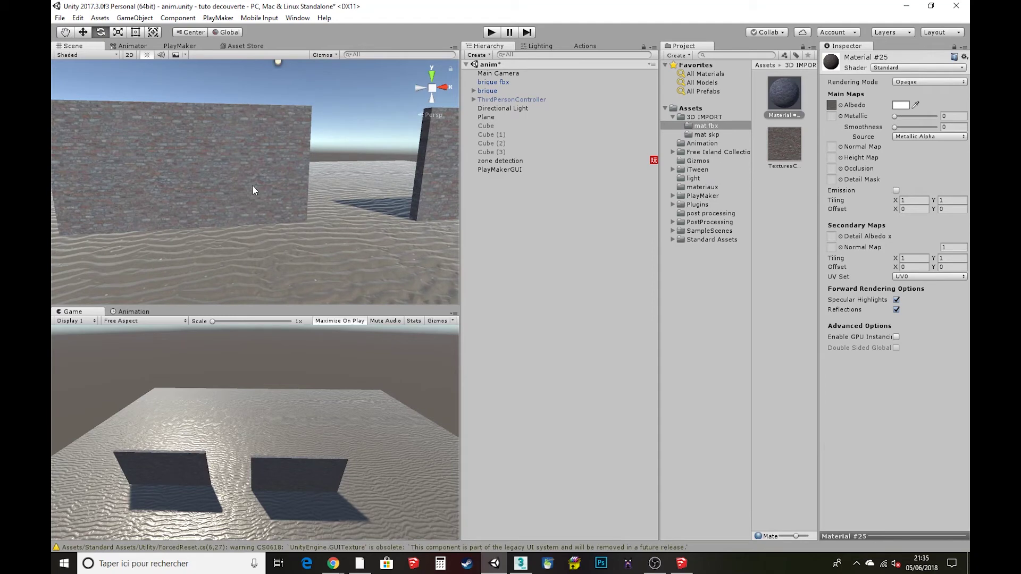
right_click_drag(254, 183, 193, 175)
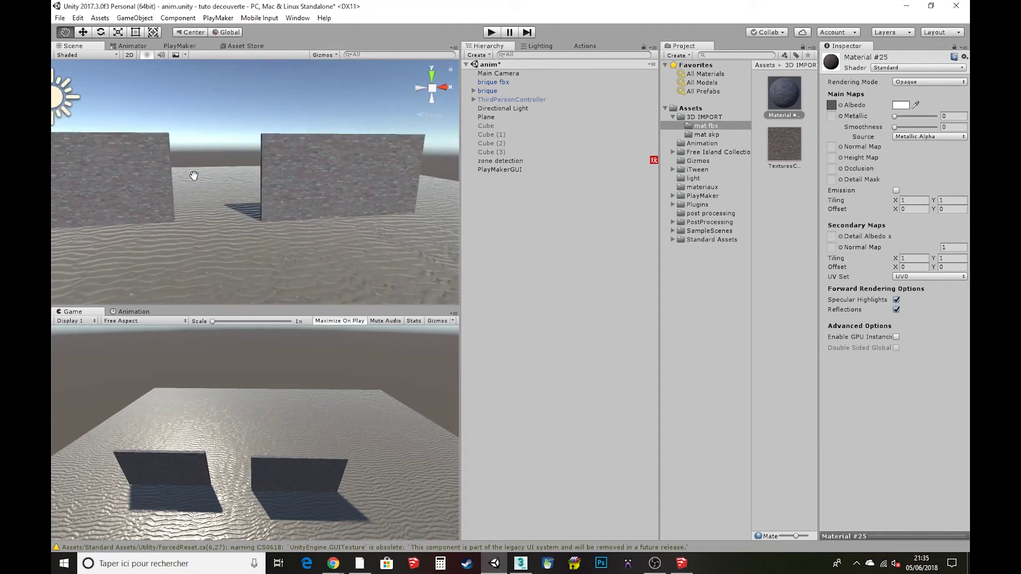
right_click_drag(303, 158, 107, 139)
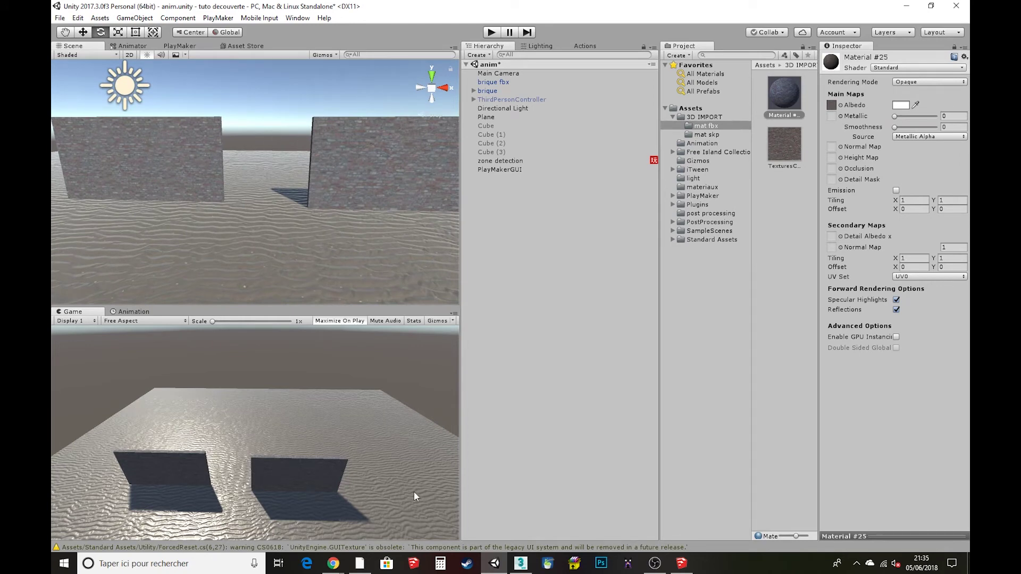
Step: Import the blue SloppyBricks normal .tif from the brick texture folder into the project
left_click(360, 564)
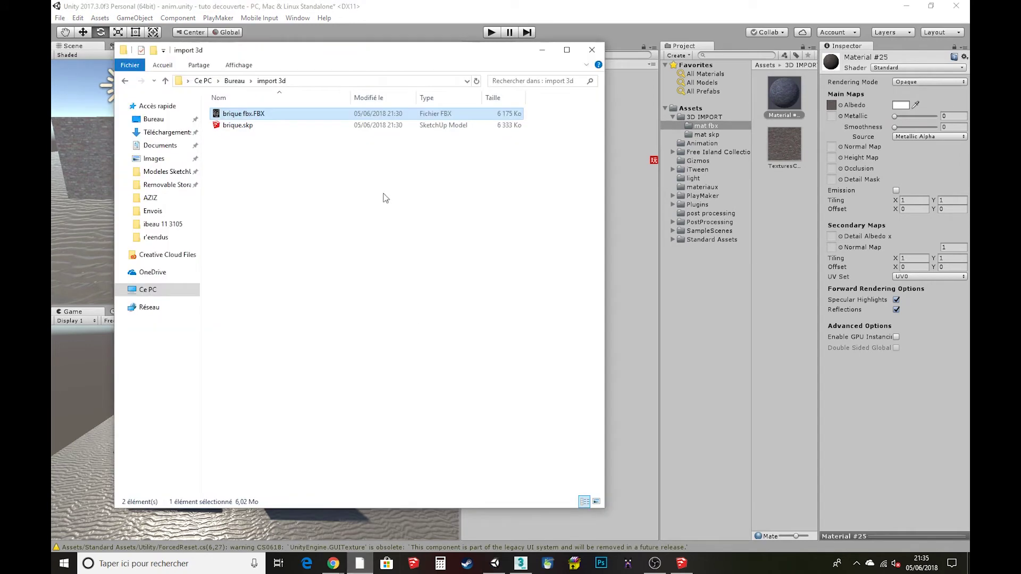
left_click(125, 81)
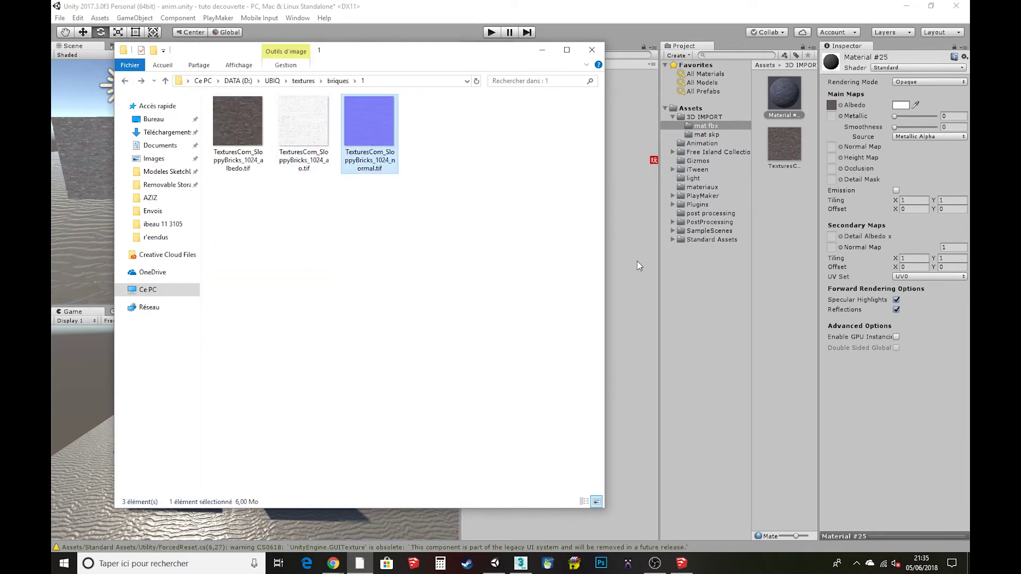
left_click_drag(637, 260, 769, 196)
left_click(833, 145)
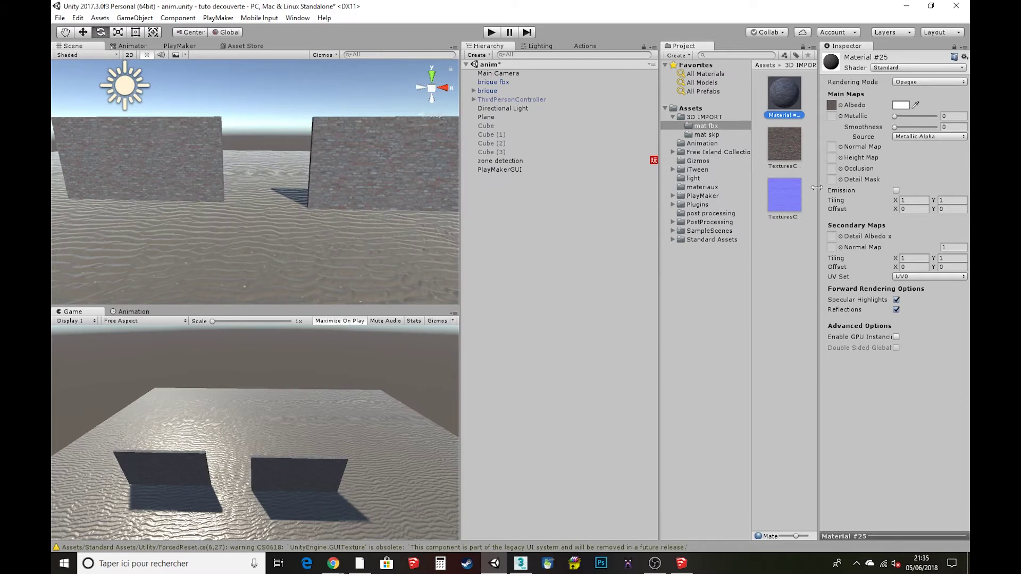
Step: Set it as Material #25's Normal Map, fix its import type, and set Smoothness to 0.45
left_click_drag(816, 188, 832, 147)
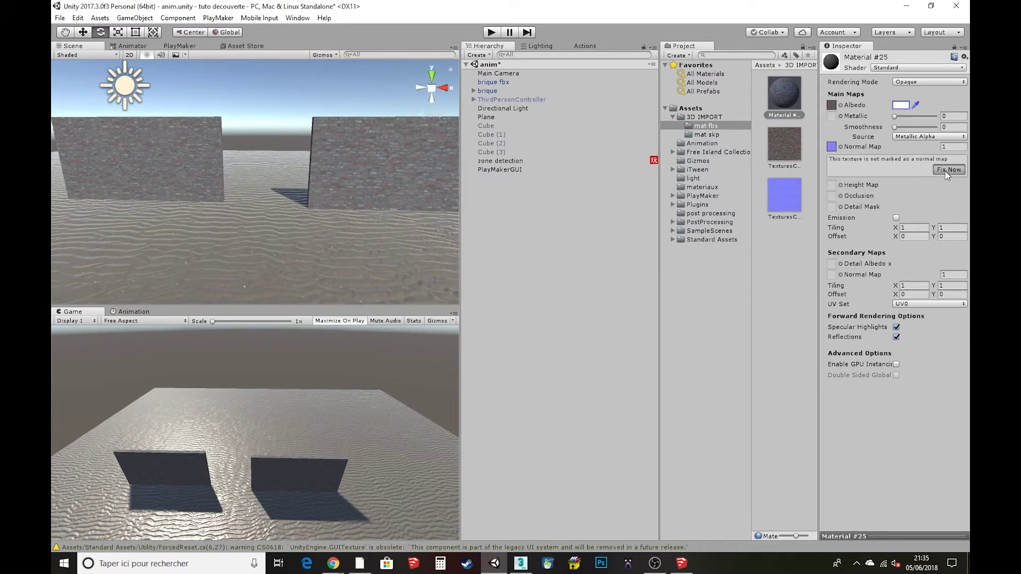
left_click(946, 170)
left_click_drag(894, 127, 913, 127)
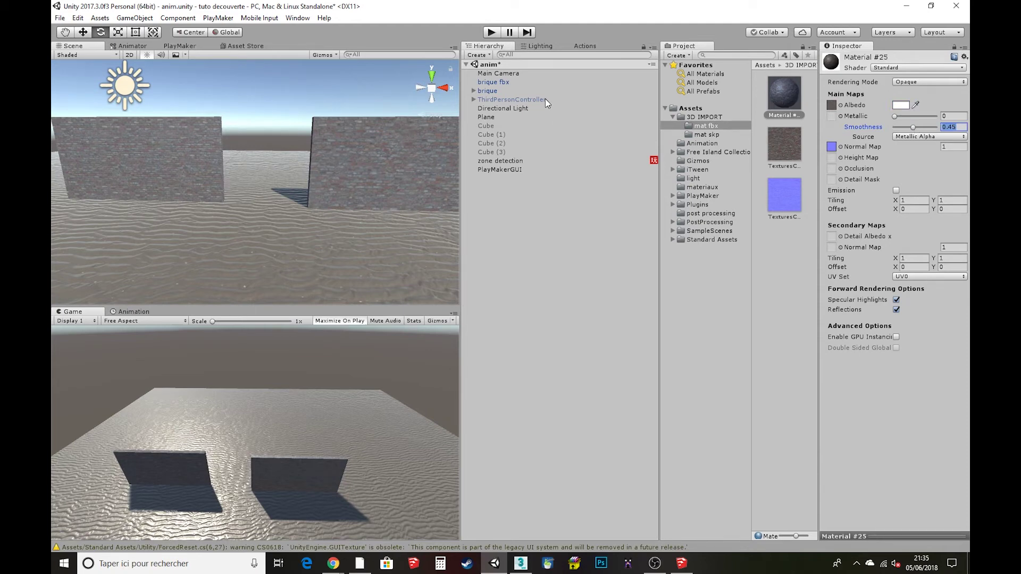
Step: Import the brick normal-map .tif from Explorer into the mat skp folder
left_click(699, 136)
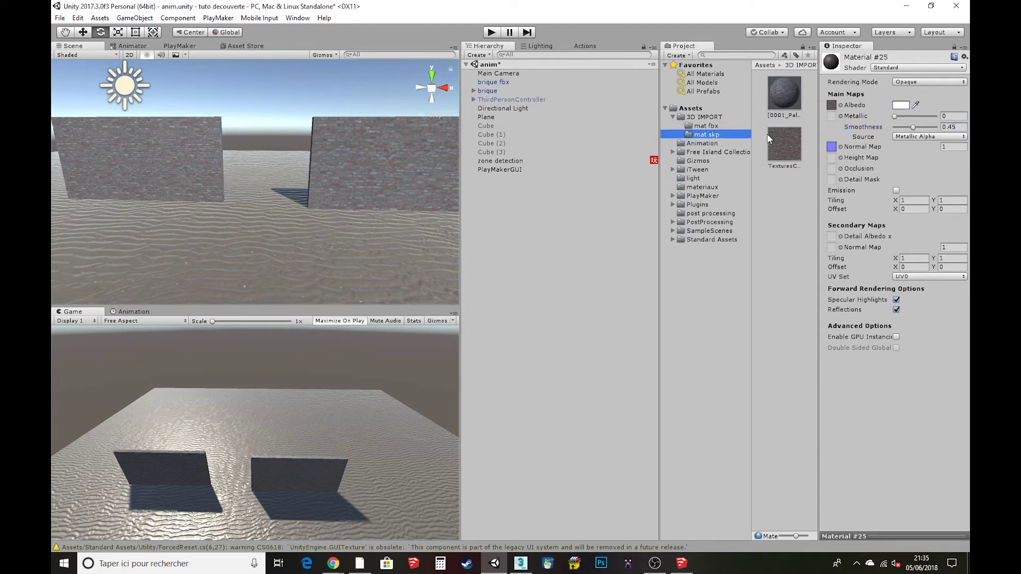
left_click(769, 124)
left_click(360, 563)
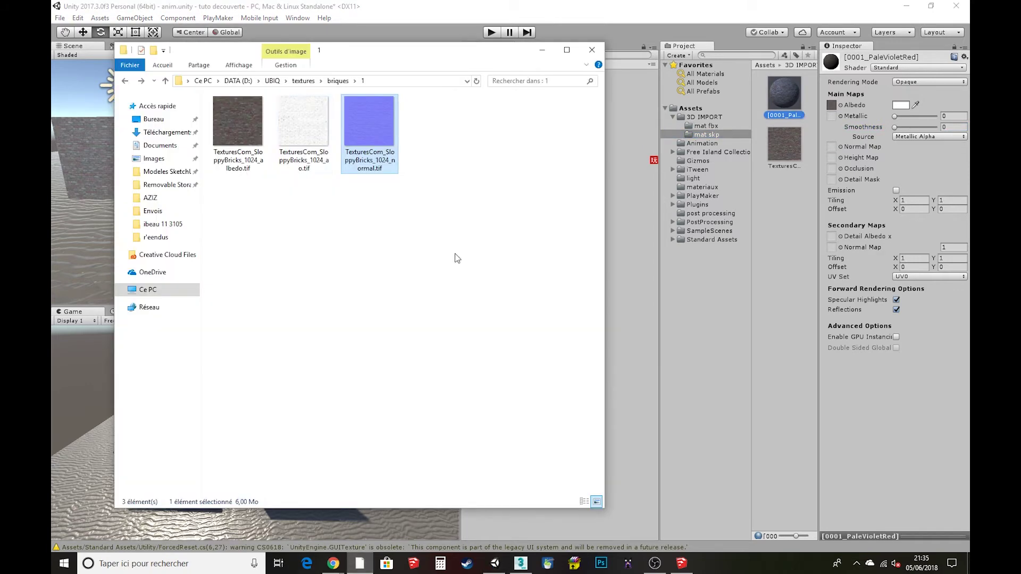
mouse_move(347, 123)
left_mouse_down()
mouse_move(742, 188)
mouse_move(793, 245)
left_mouse_up()
left_click(784, 202)
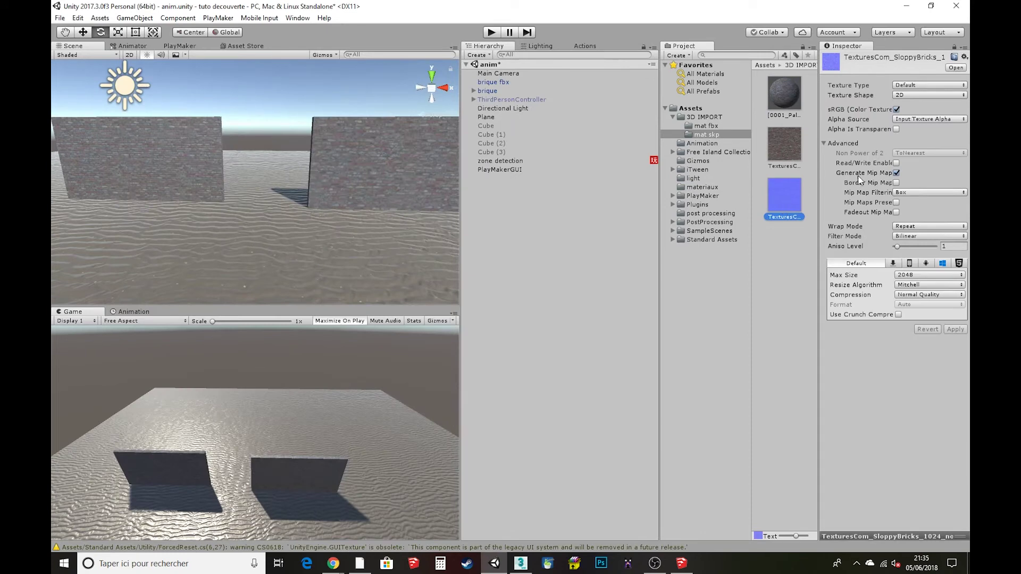
Step: Make the blue texture 0001_PaleVioletRed's normal map, fixed as a normal map, with Smoothness 0.52
left_click(784, 100)
mouse_move(790, 189)
left_mouse_down()
mouse_move(898, 136)
mouse_move(832, 148)
left_mouse_up()
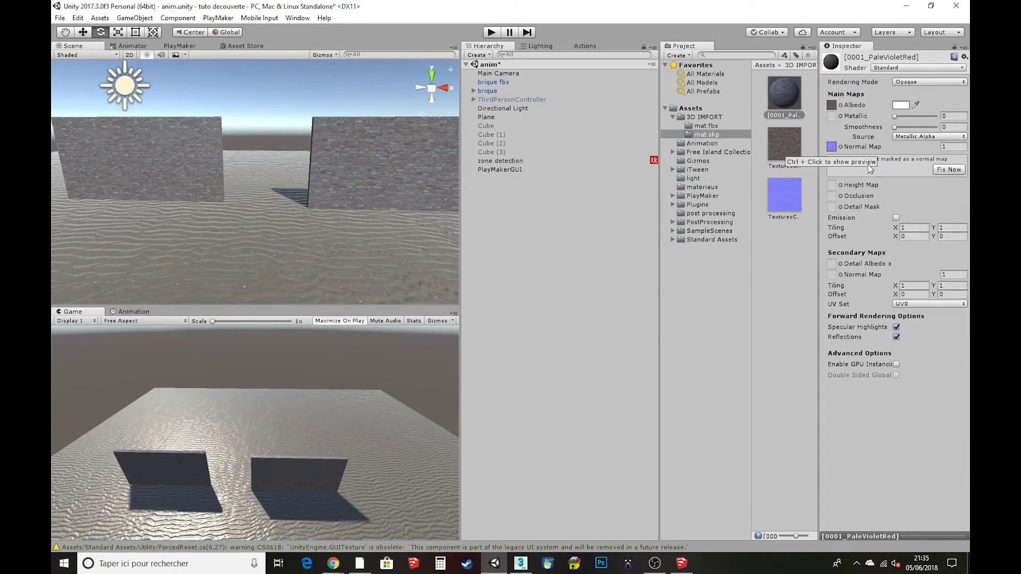
left_click(948, 169)
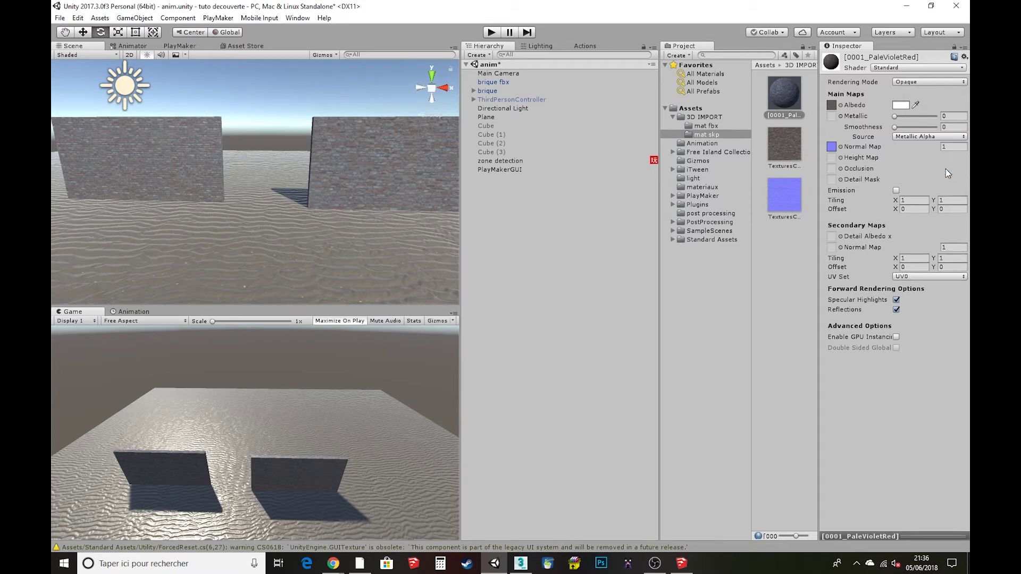
left_click_drag(865, 131, 916, 132)
Step: Orbit and pan the Scene view to frame both brick walls and the sun
scroll(330, 155, "up", 5)
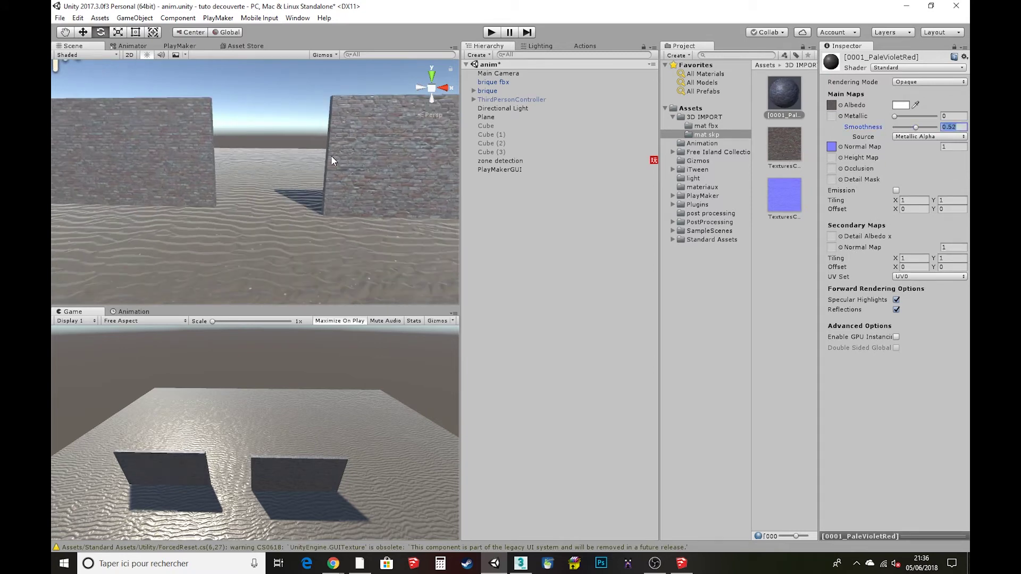
left_click_drag(342, 158, 224, 176, "alt")
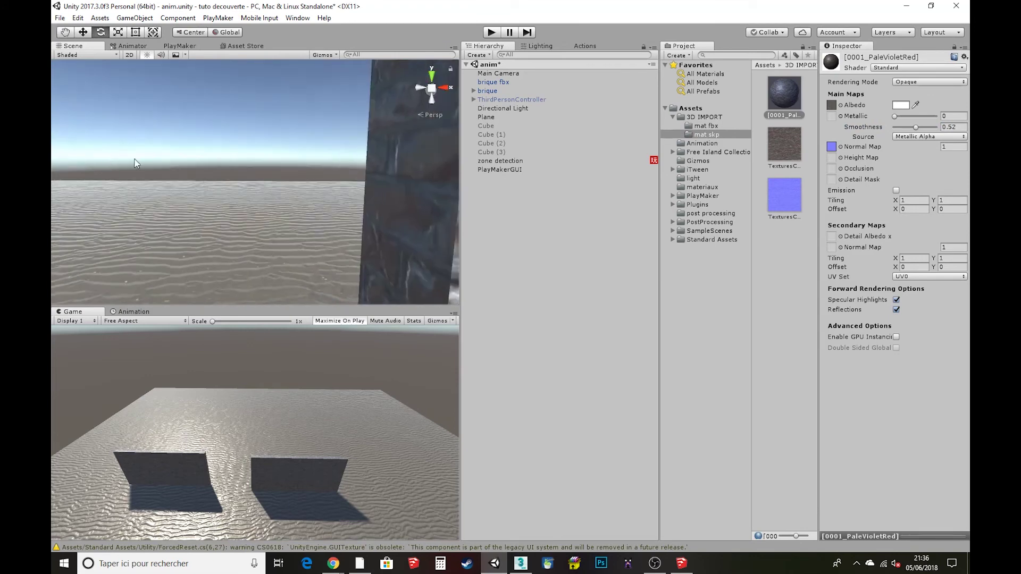
scroll(181, 183, "up", 4)
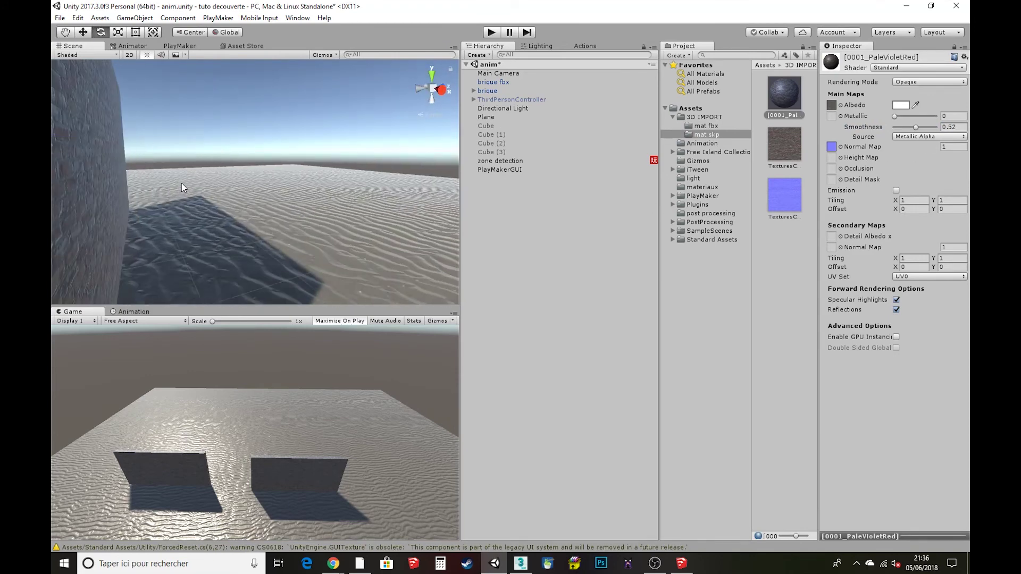
middle_click_drag(107, 190, 325, 222)
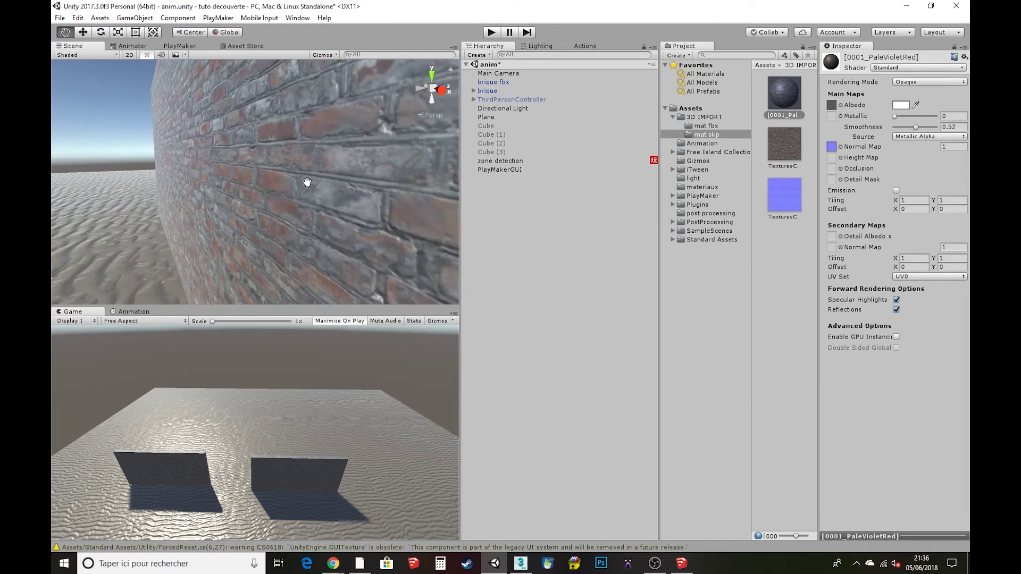
mouse_move(325, 222)
left_mouse_down("alt")
mouse_move(321, 210)
mouse_move(268, 215)
left_mouse_up("alt")
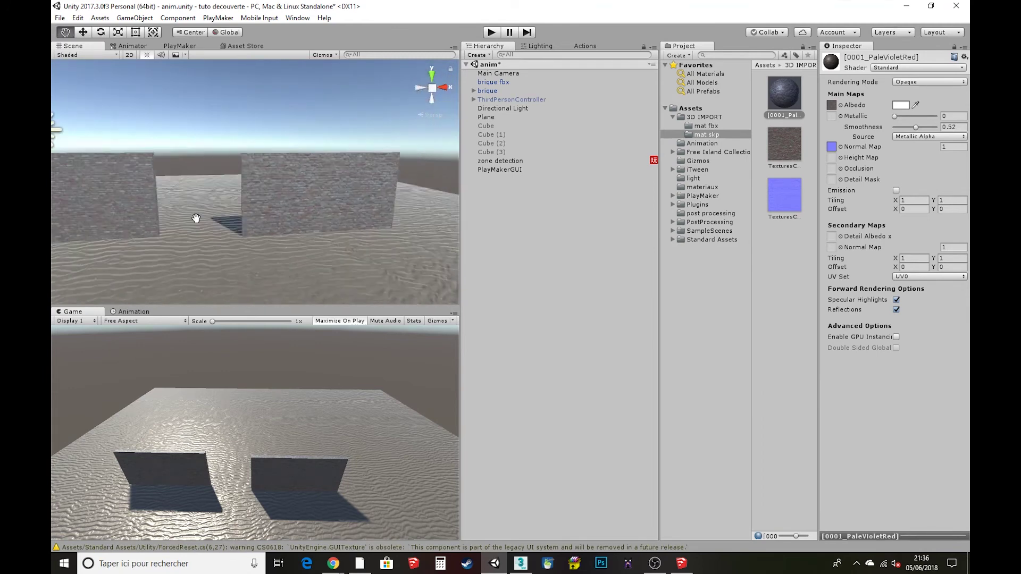
middle_click_drag(268, 214, 259, 236)
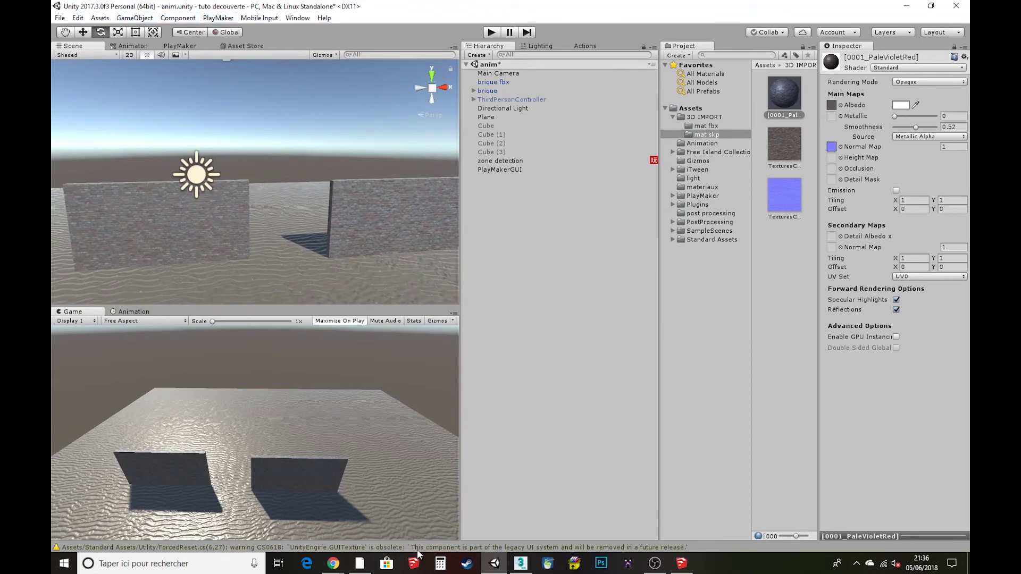
Step: Bring up the SketchUp brique.skp wall and orbit and zoom until it is seen almost frontally
left_click(680, 565)
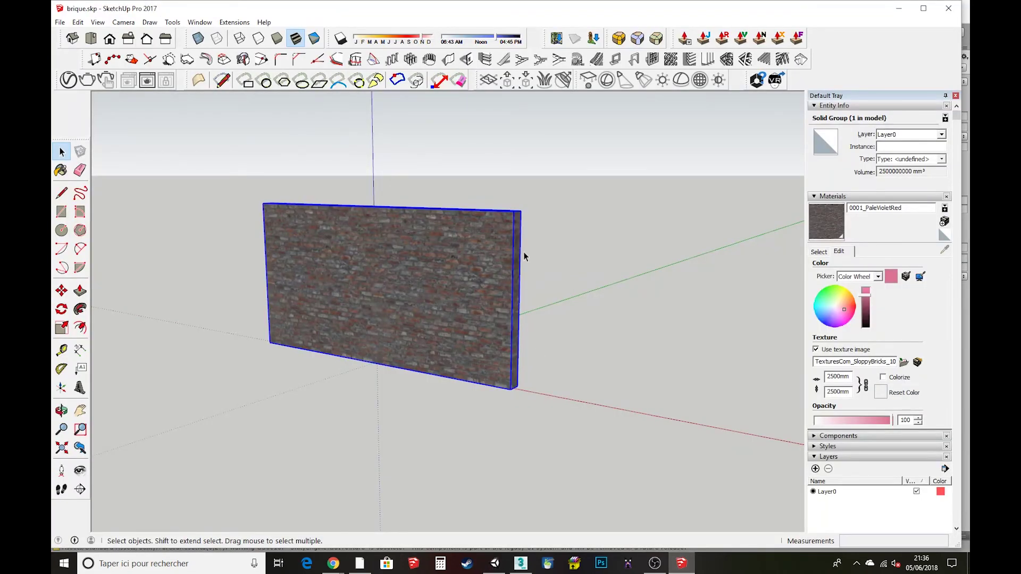
mouse_move(620, 280)
middle_mouse_down()
mouse_move(496, 334)
mouse_move(190, 299)
mouse_move(636, 353)
middle_mouse_up()
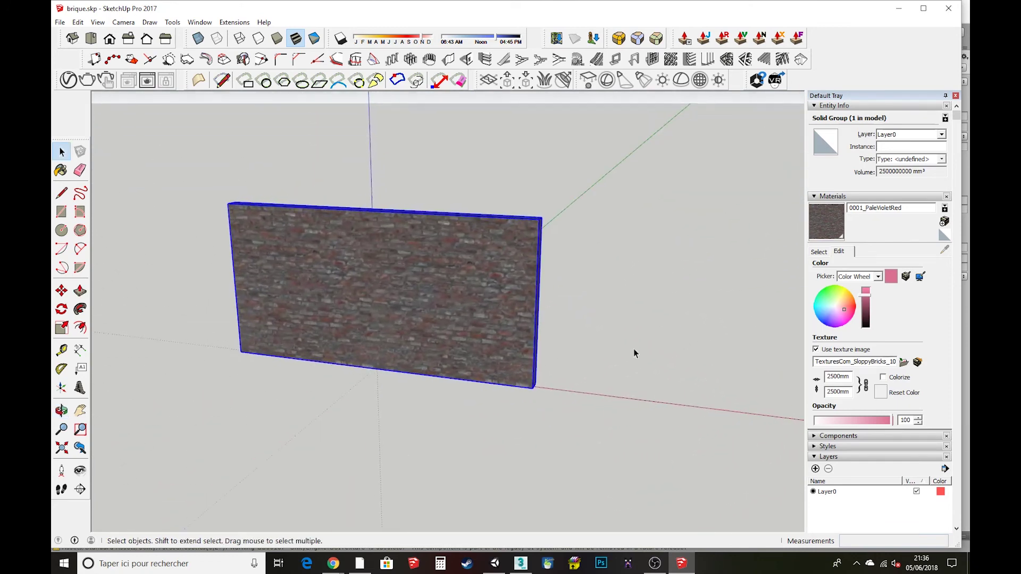
mouse_move(551, 338)
middle_mouse_down()
mouse_move(455, 336)
mouse_move(465, 371)
middle_mouse_up()
scroll(454, 336, "down", 2)
scroll(454, 336, "up", 3)
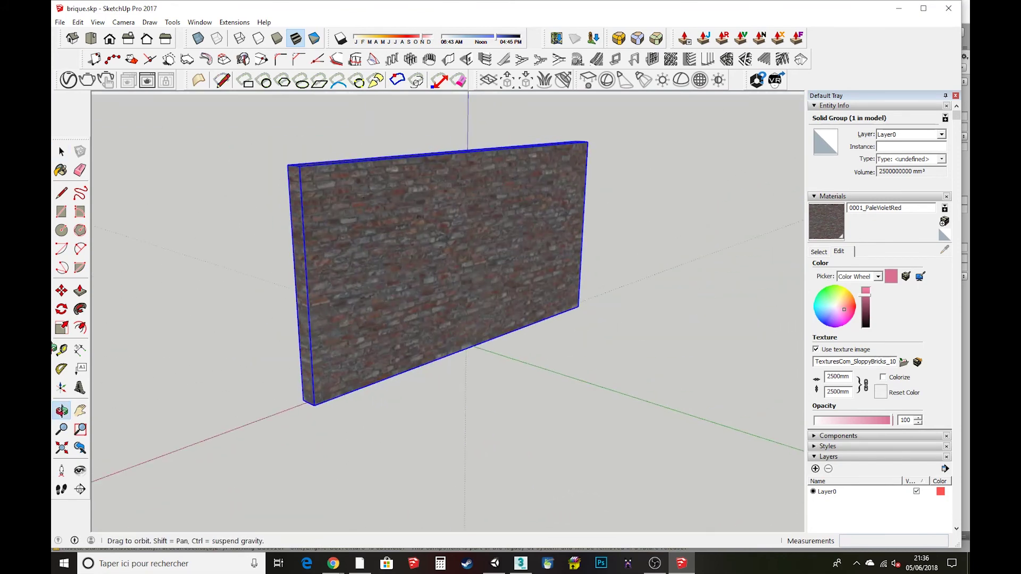
scroll(466, 371, "up", 2)
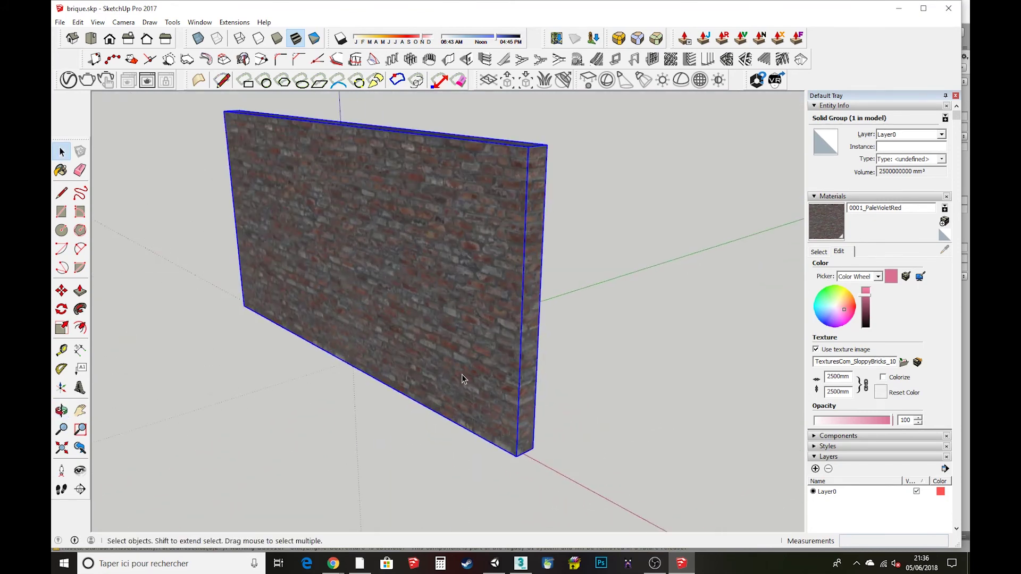
mouse_move(462, 376)
middle_mouse_down()
mouse_move(198, 304)
mouse_move(344, 526)
middle_mouse_up()
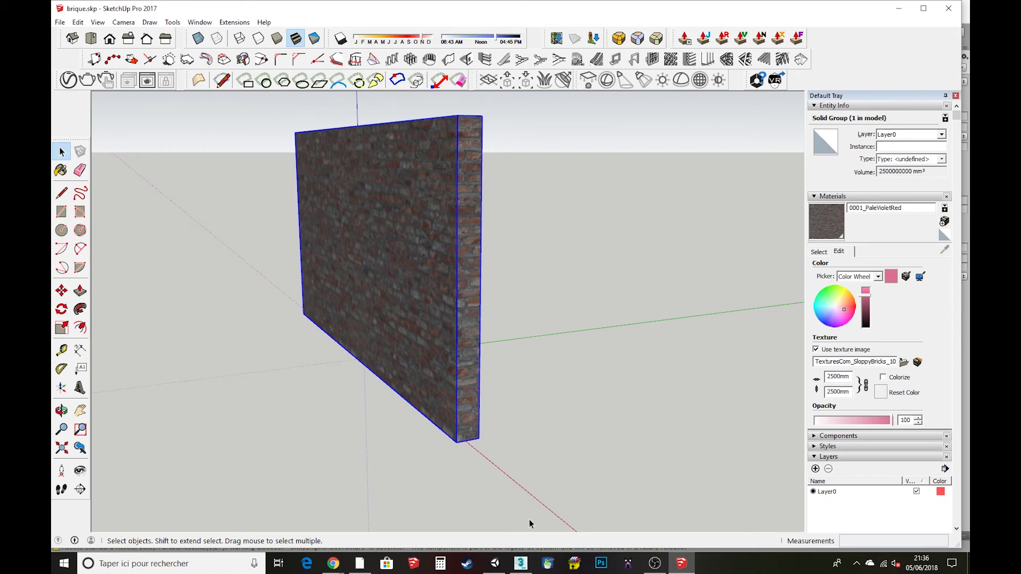
Step: Switch to 3ds Max and orbit and zoom the Perspective view so the Box001 brick wall fills it
left_click(522, 564)
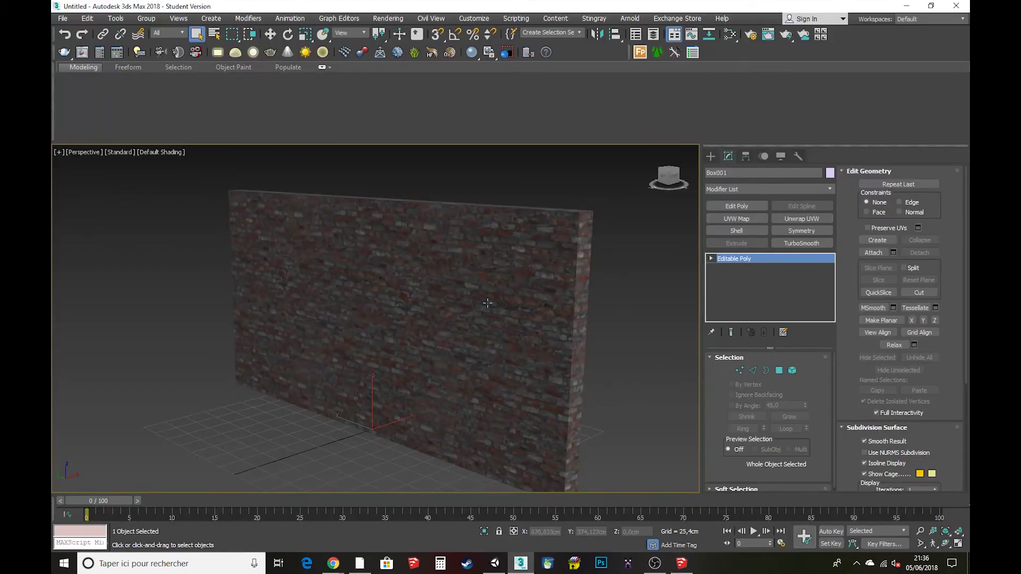
scroll(487, 303, "down", 3)
middle_click_drag(487, 303, 467, 305, "alt")
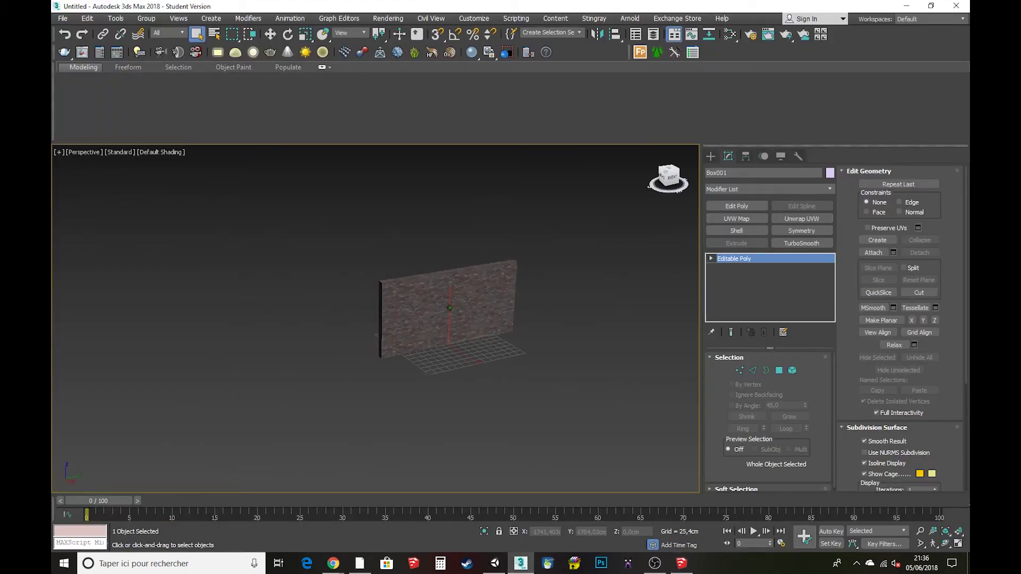
scroll(537, 319, "up", 5)
middle_click_drag(537, 319, 429, 335, "alt")
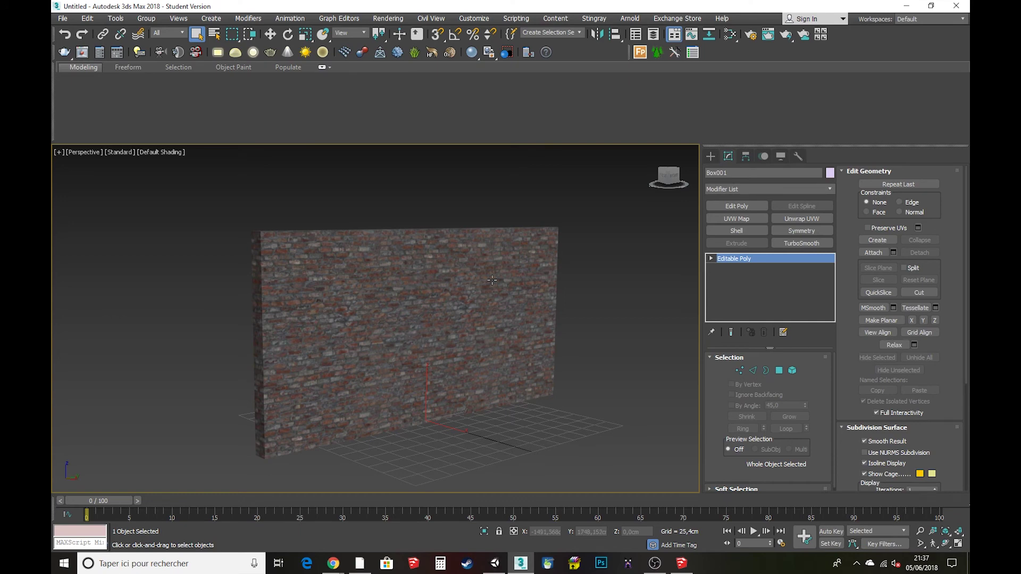
Step: Bring the Unity editor back, showing both brick walls and the 0001_PaleVioletRed material
left_click(494, 563)
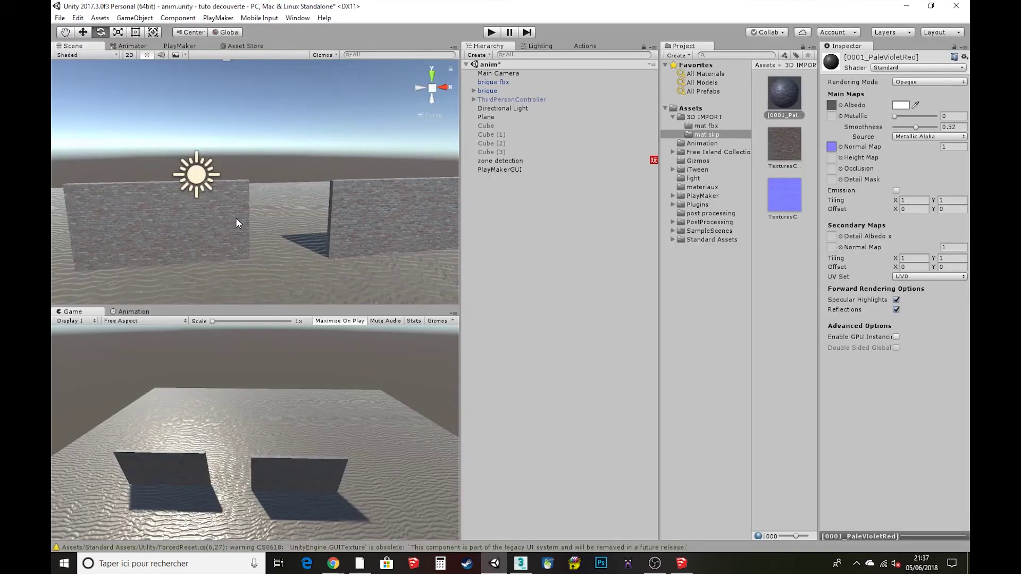